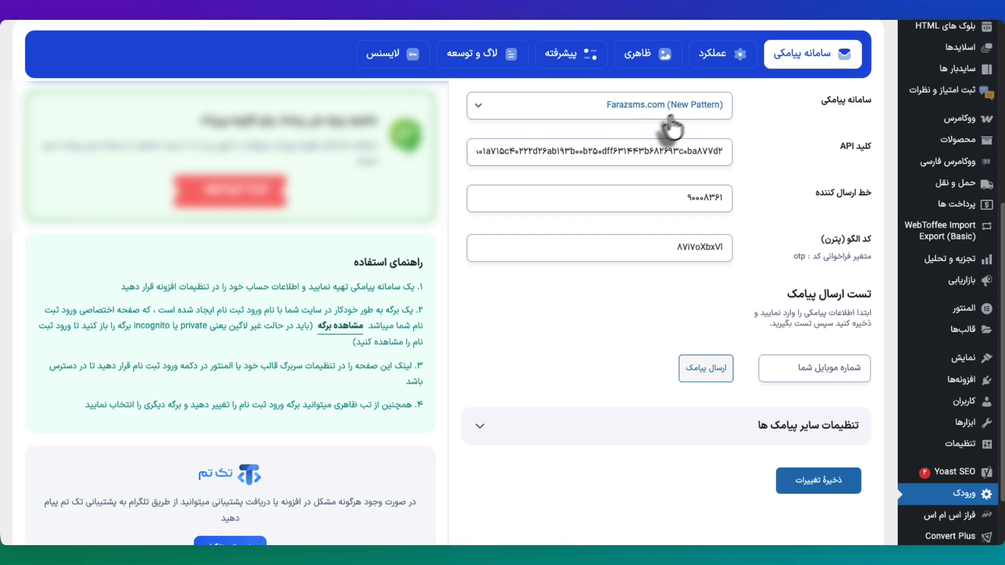
Step: Keep Farazsms.com (New Pattern) selected as the SMS provider in the سامانه پیامکی list
{"action": "left_click", "coordinate": [704, 116]}
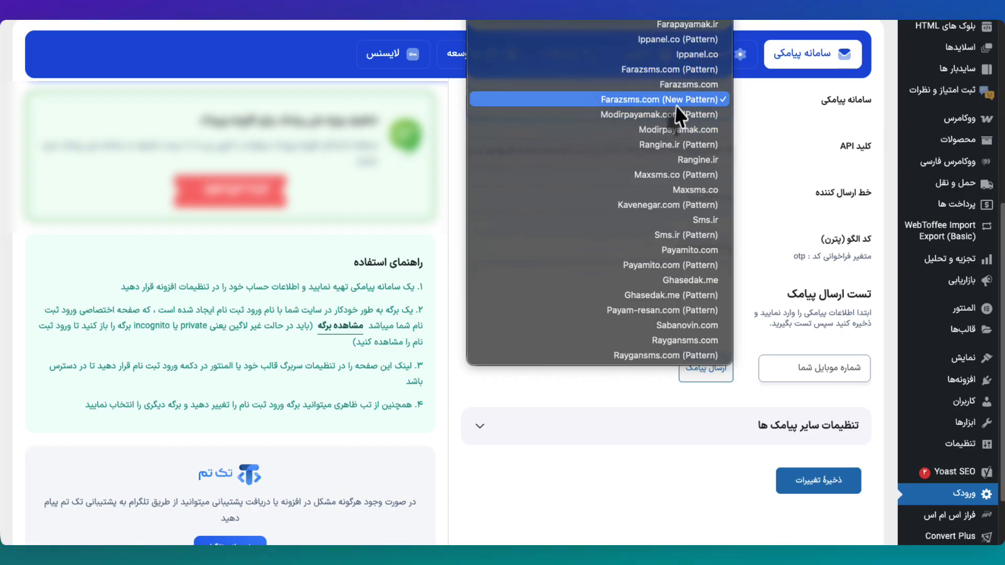
{"action": "left_click", "coordinate": [762, 116]}
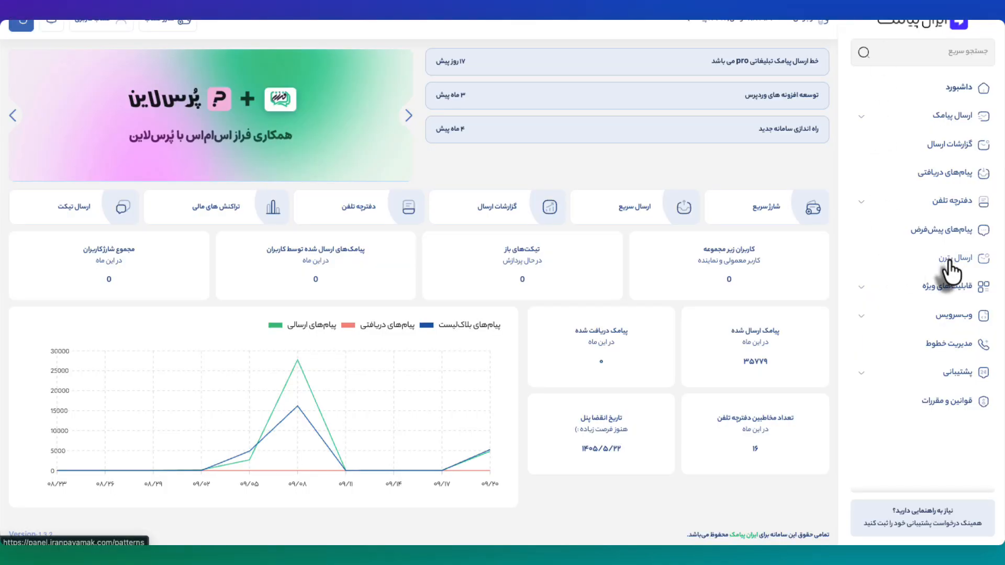
Step: Go to the کلیدهای دسترسی (Access Keys) page under وب‌سرویس in the IranPayamak sidebar
{"action": "left_click", "coordinate": [949, 316]}
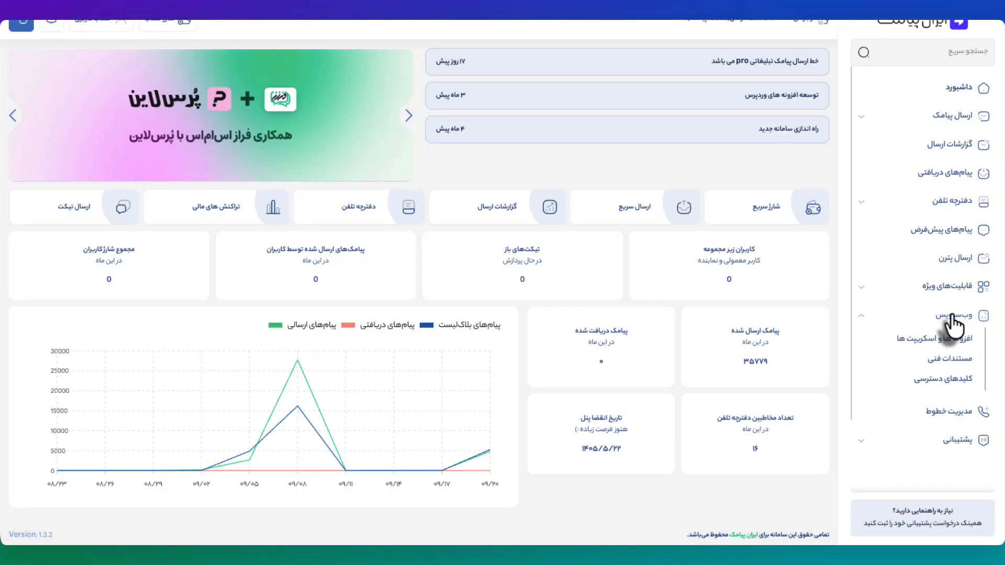
{"action": "left_click", "coordinate": [962, 382]}
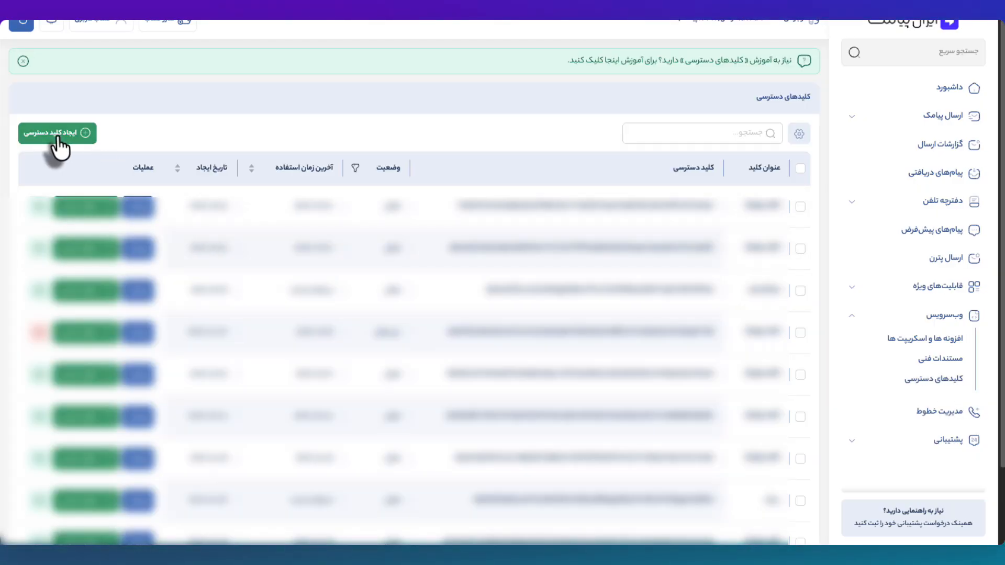
Step: Create an access key named 'تست پیامک', fill its second field, and copy the new key
{"action": "left_click", "coordinate": [58, 135]}
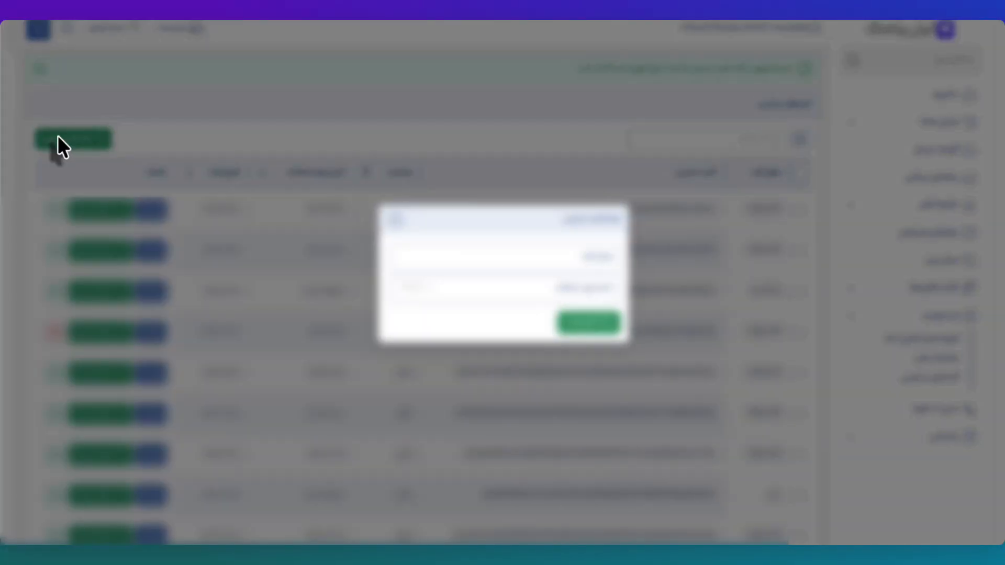
{"action": "left_click", "coordinate": [493, 266]}
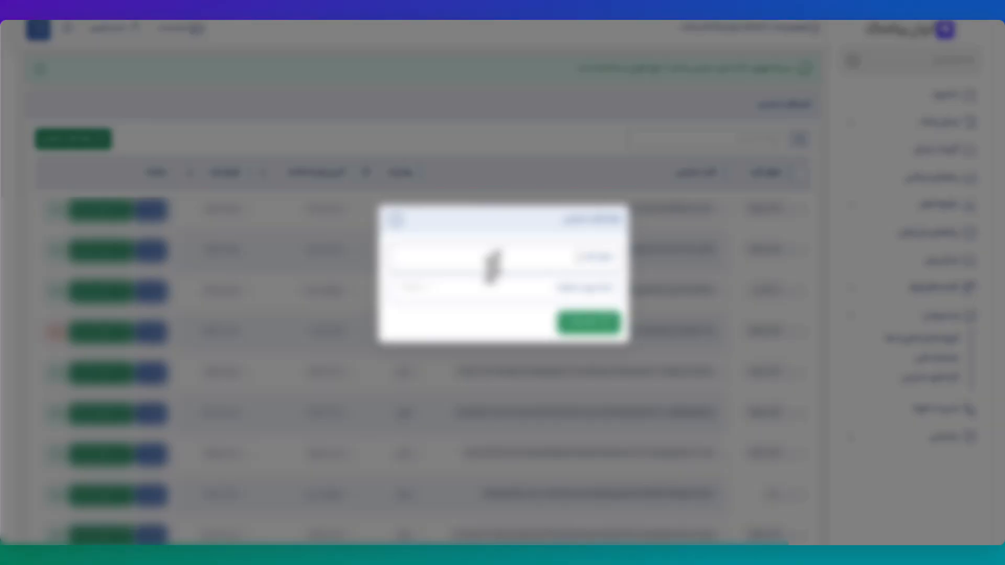
{"action": "type", "text": "ت"}
{"action": "key", "text": "BackSpace"}
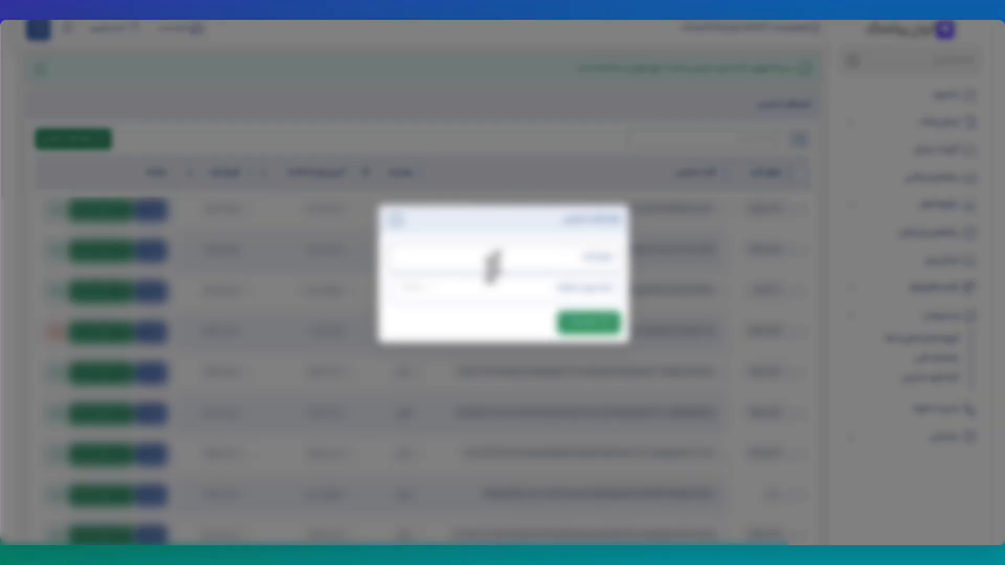
{"action": "type", "text": "تست پیامک"}
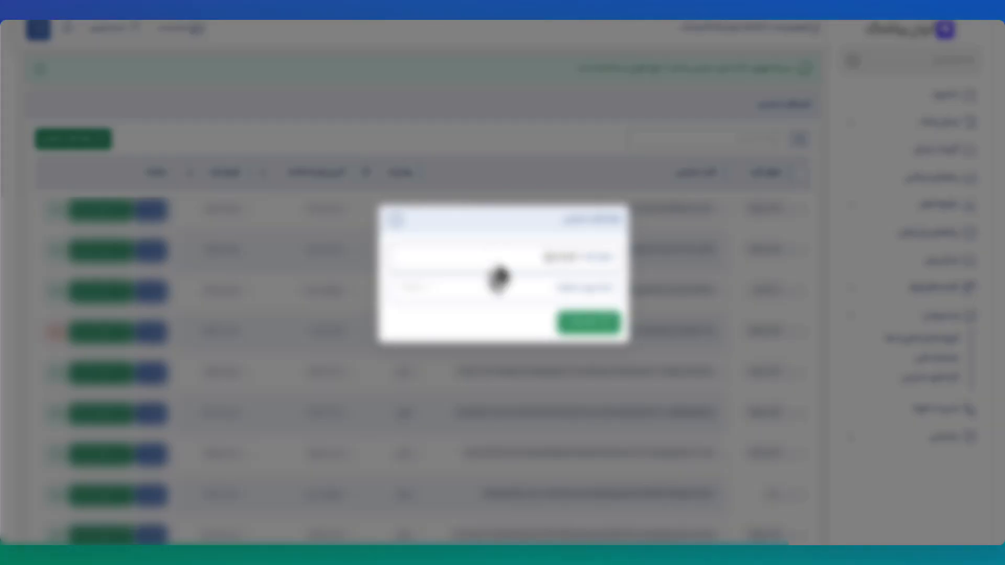
{"action": "key", "text": "Tab"}
{"action": "key", "text": "ctrl+space"}
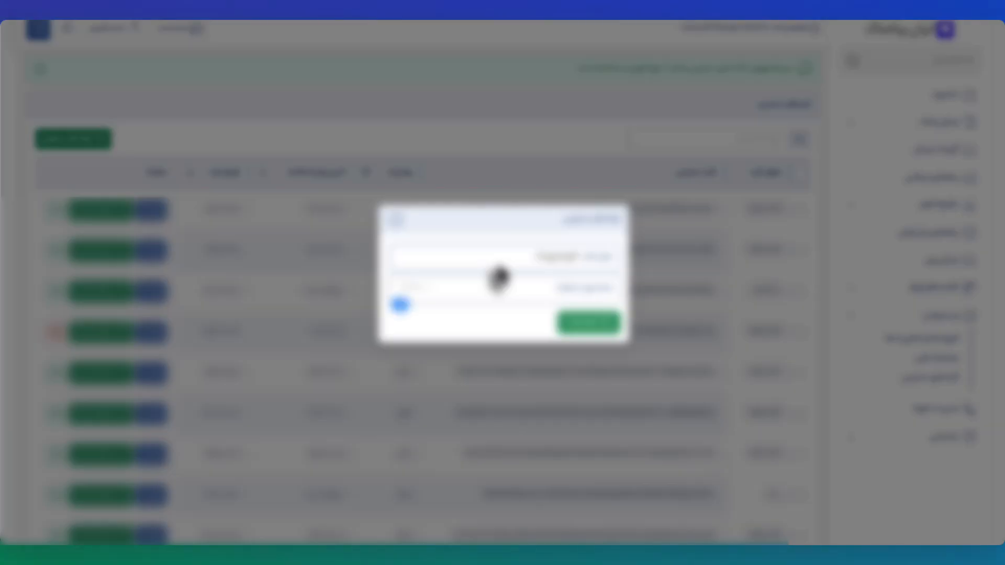
{"action": "type", "text": "test3456789"}
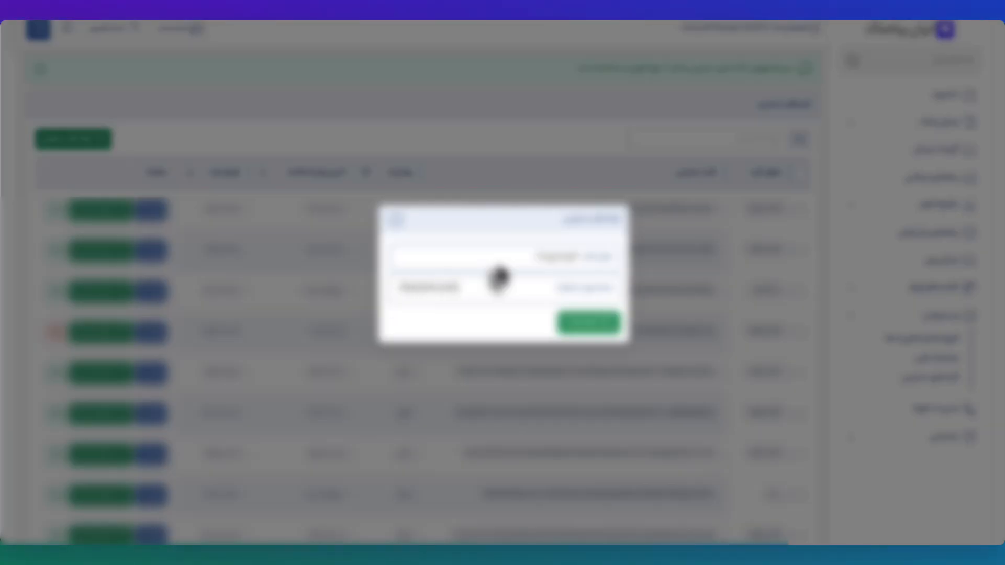
{"action": "left_click", "coordinate": [588, 328]}
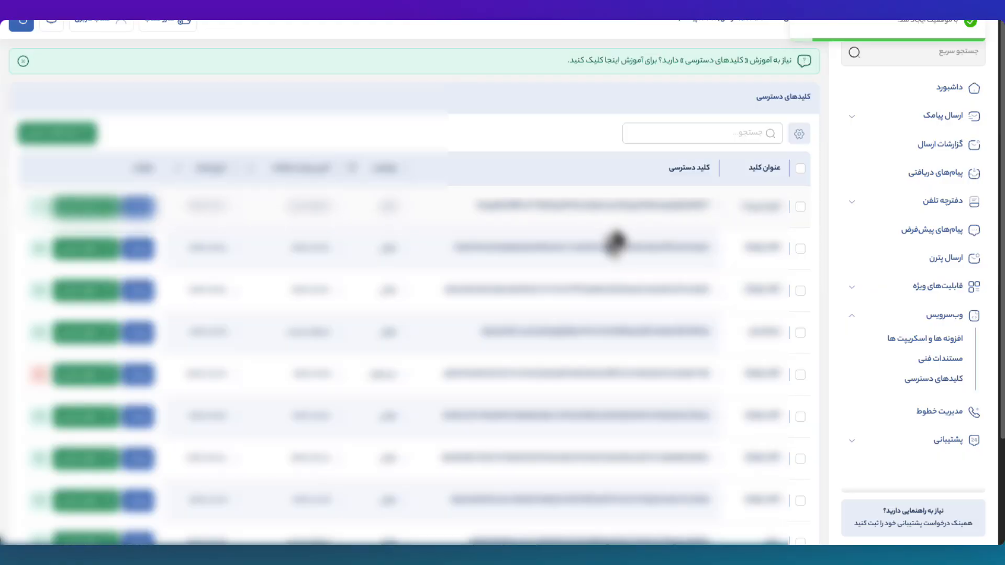
{"action": "left_click", "coordinate": [631, 217]}
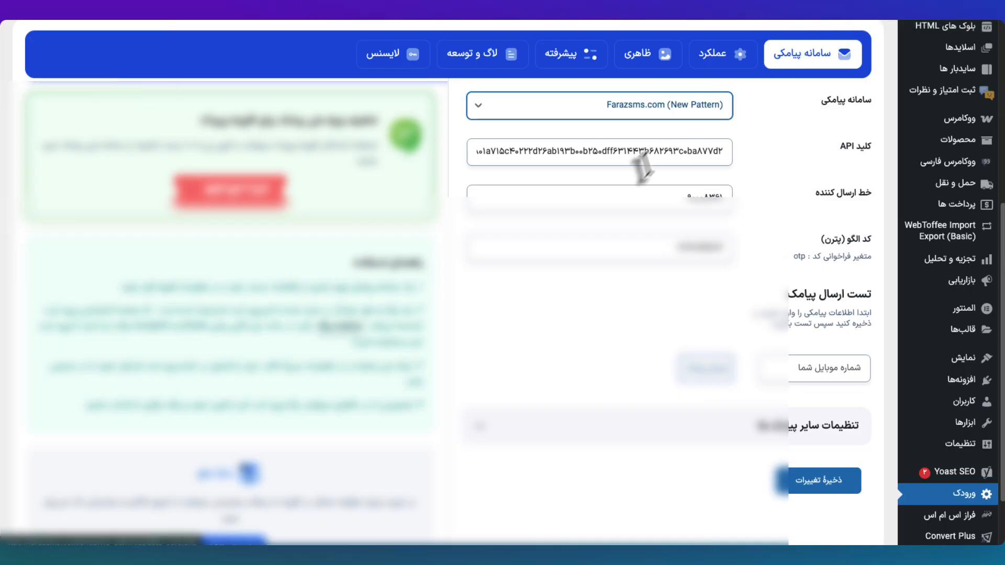
Step: Check the new key in the کلید API field and select the otp variable in the pattern-code hint
{"action": "triple_click", "coordinate": [649, 157]}
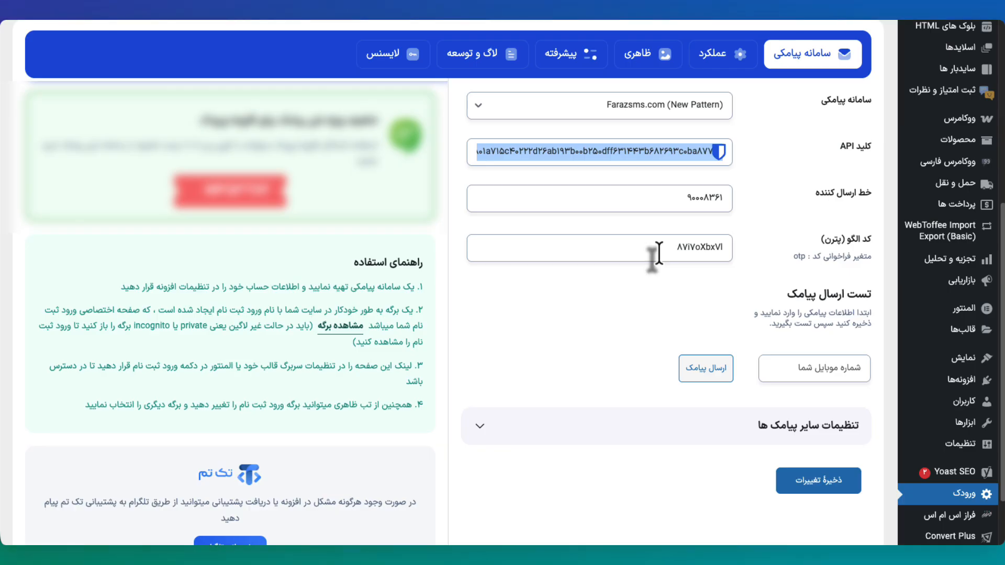
{"action": "double_click", "coordinate": [844, 258]}
{"action": "left_click_drag", "start_coordinate": [845, 262], "coordinate": [794, 260]}
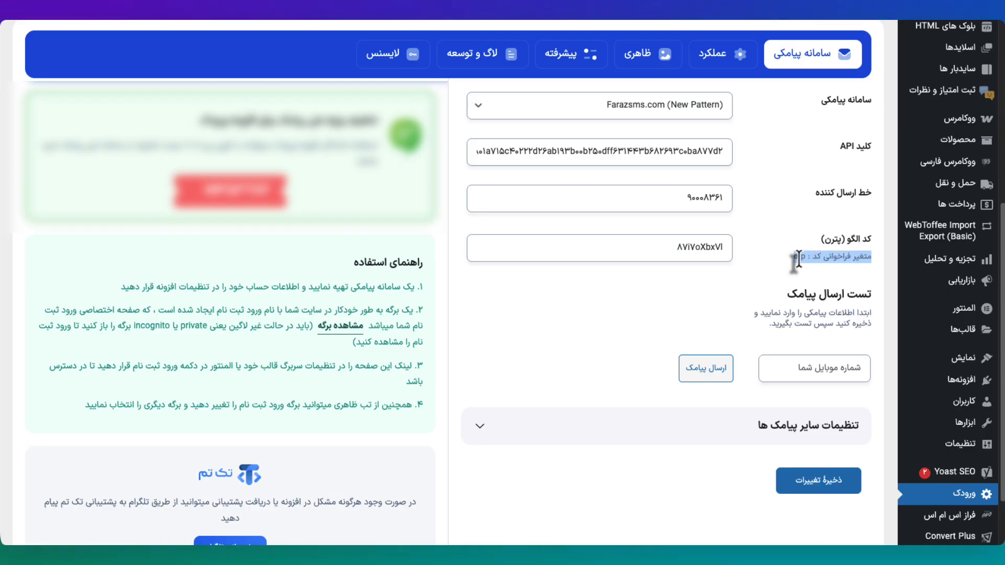
{"action": "double_click", "coordinate": [798, 257]}
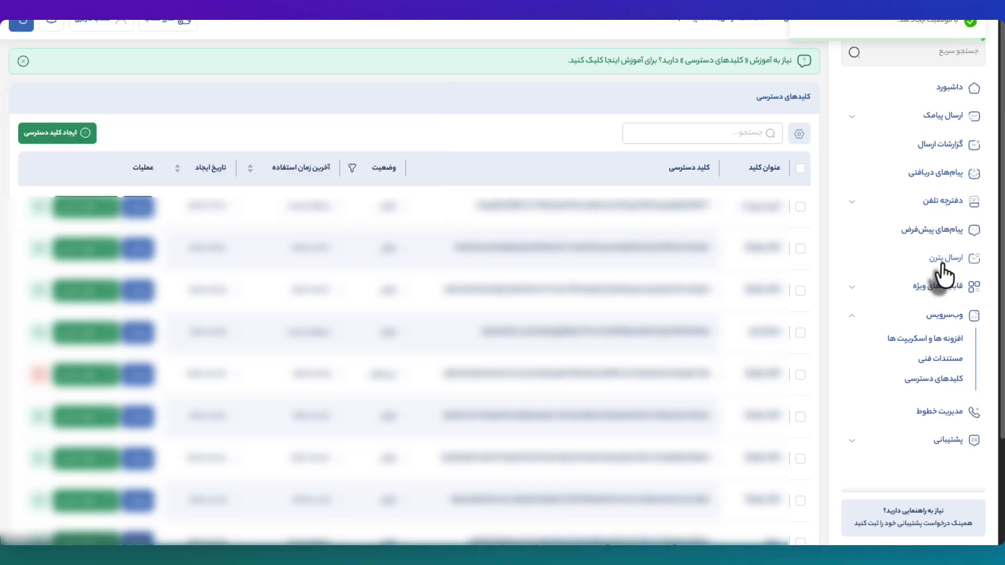
Step: Start a new pattern with the text 'کد تایید شما %otp%' and a second line 'فراز اس ام اس'
{"action": "left_click", "coordinate": [942, 262]}
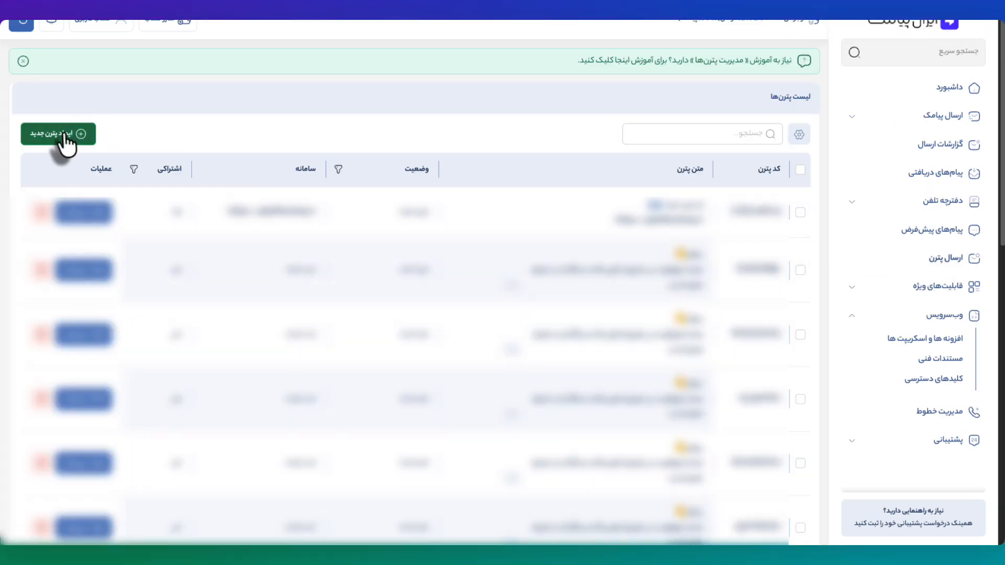
{"action": "left_click", "coordinate": [63, 148]}
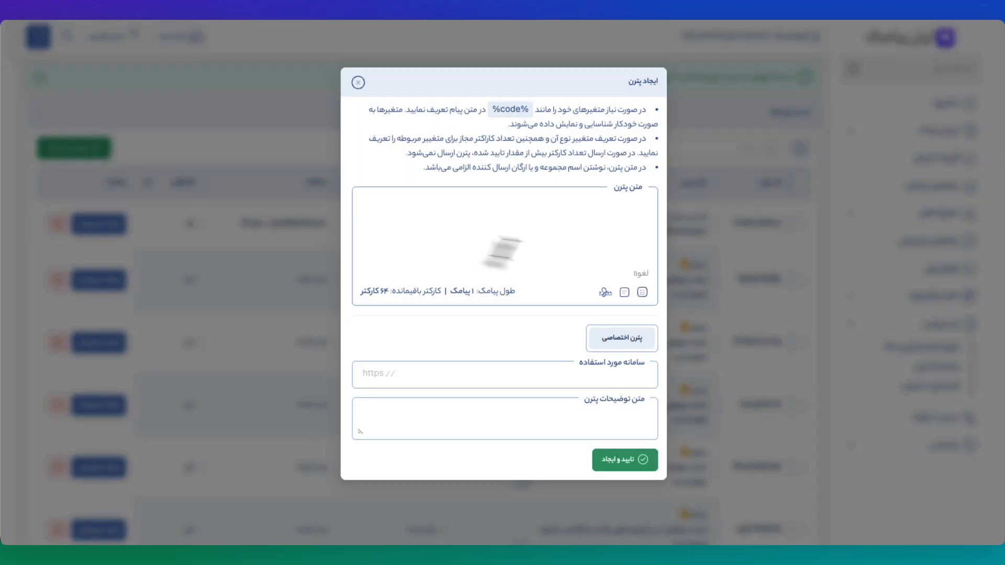
{"action": "left_click", "coordinate": [547, 247]}
{"action": "type", "text": "کد ت"}
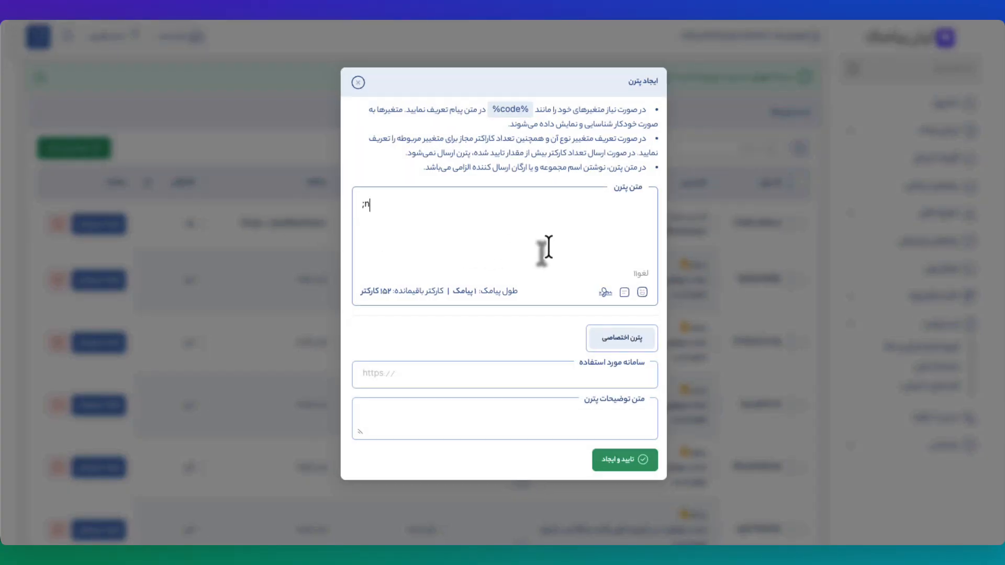
{"action": "type", "text": "ایید شما "}
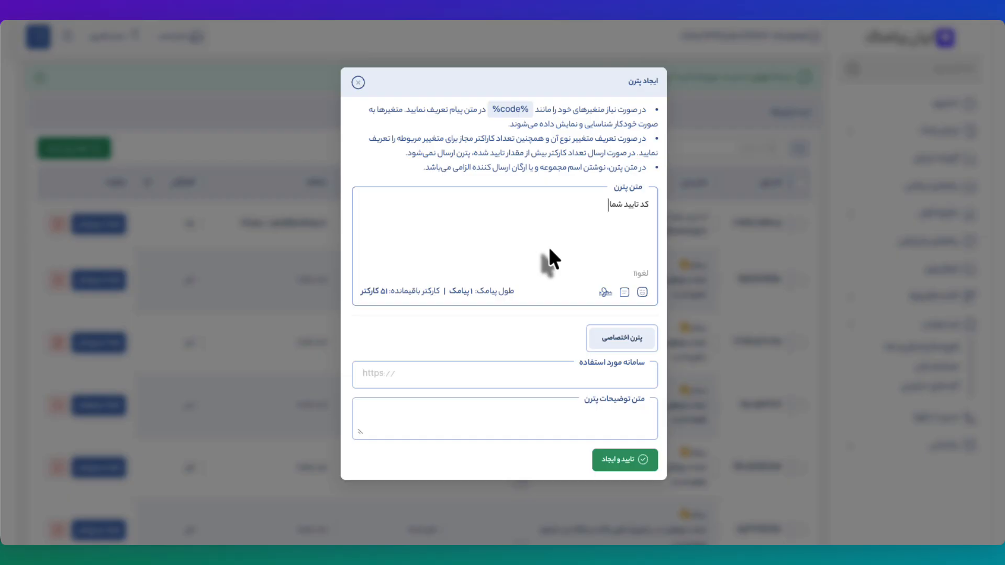
{"action": "type", "text": "%otp%"}
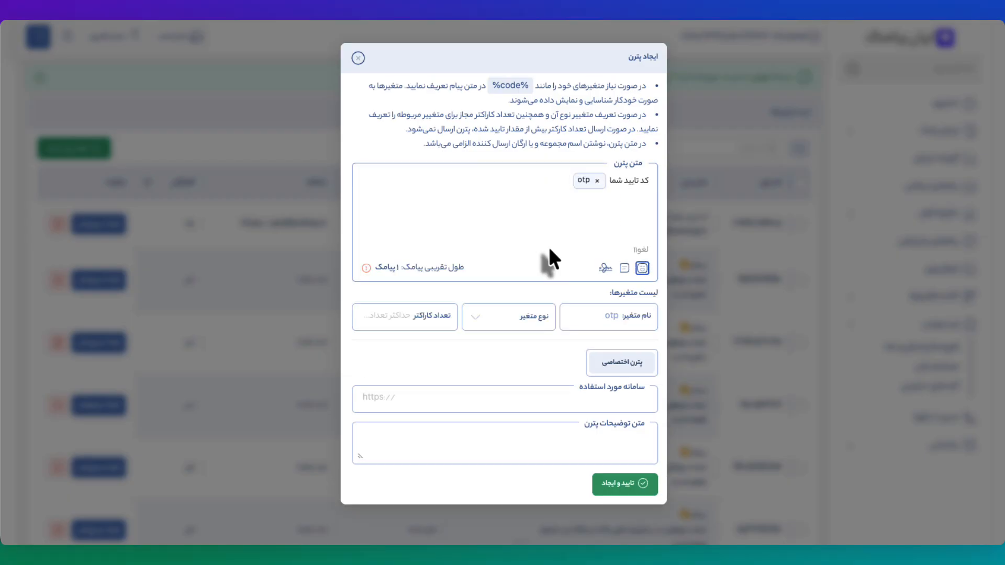
{"action": "key", "text": "Return"}
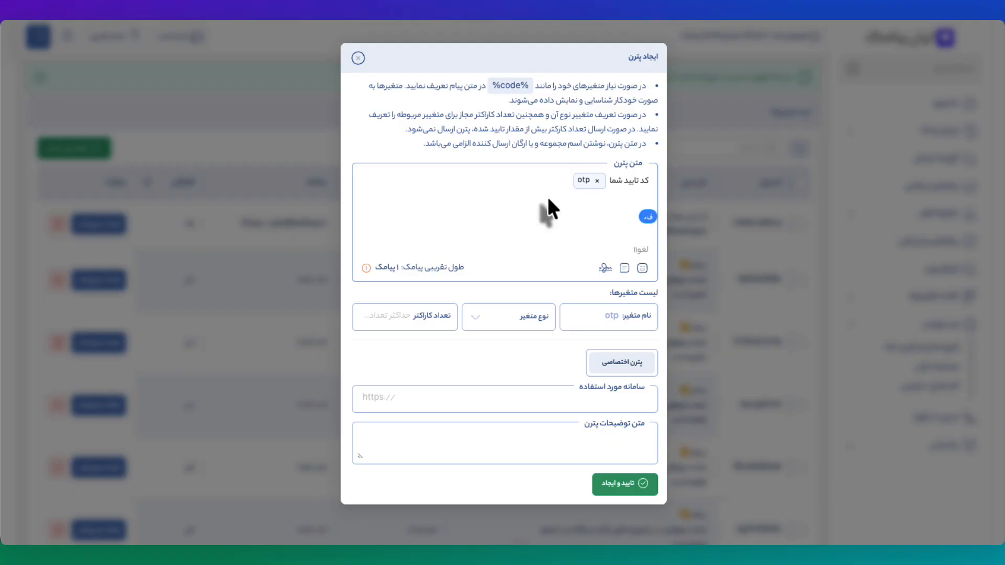
{"action": "type", "text": "فراز اس ام اس"}
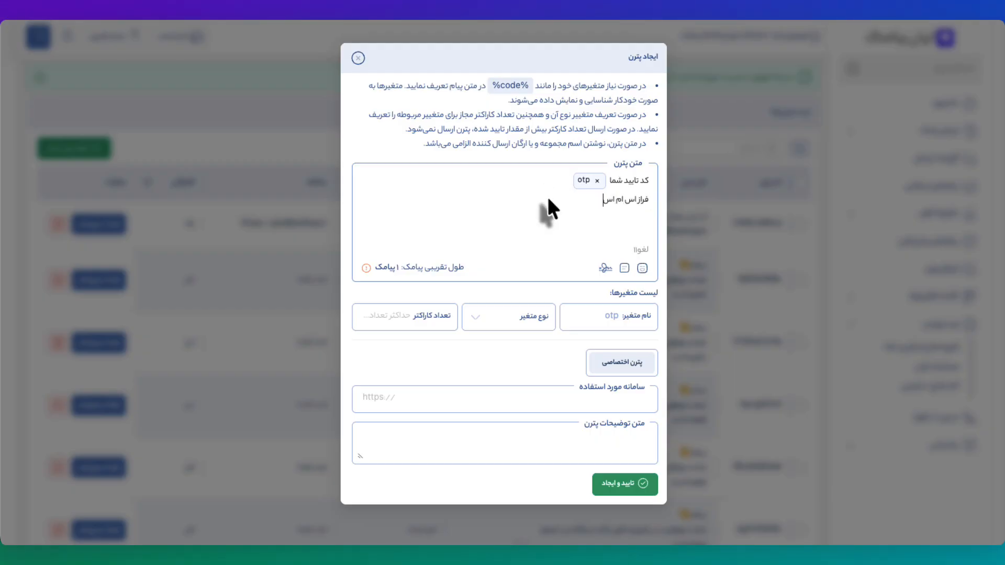
Step: Make otp a 6-character number, set service farazsms.com, add the Vorodak description, and submit
{"action": "left_click", "coordinate": [503, 329]}
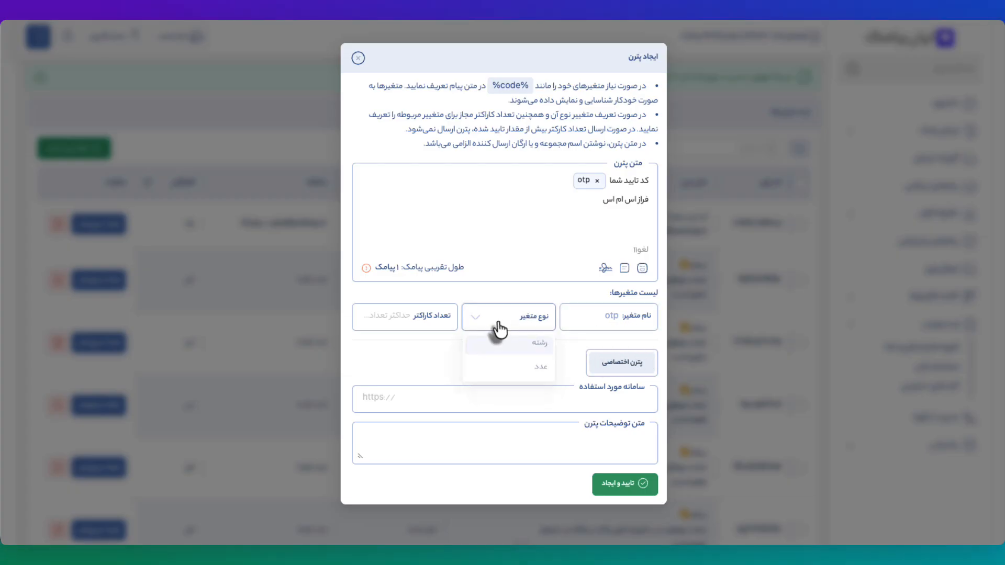
{"action": "left_click", "coordinate": [517, 369]}
{"action": "left_click", "coordinate": [395, 326]}
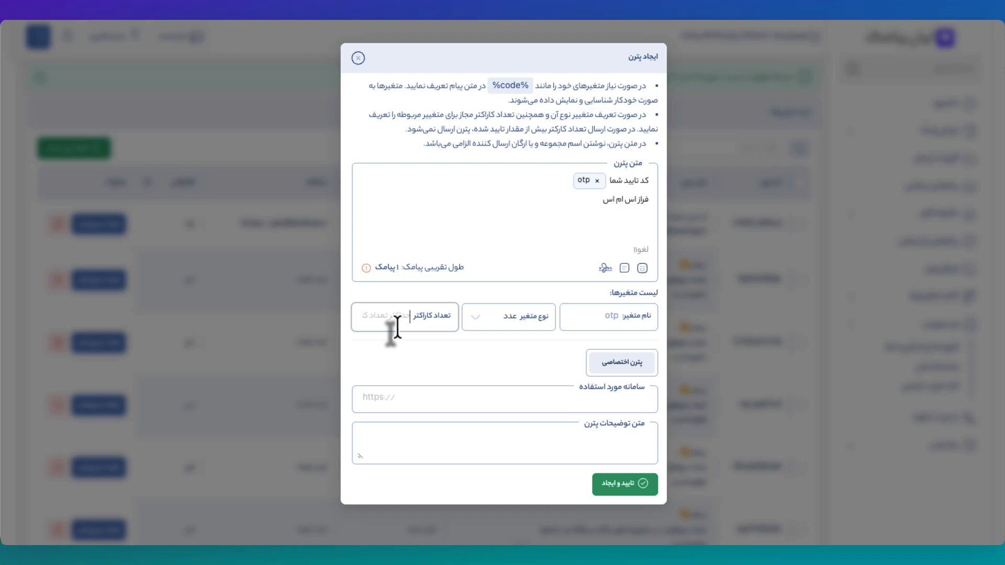
{"action": "type", "text": "6"}
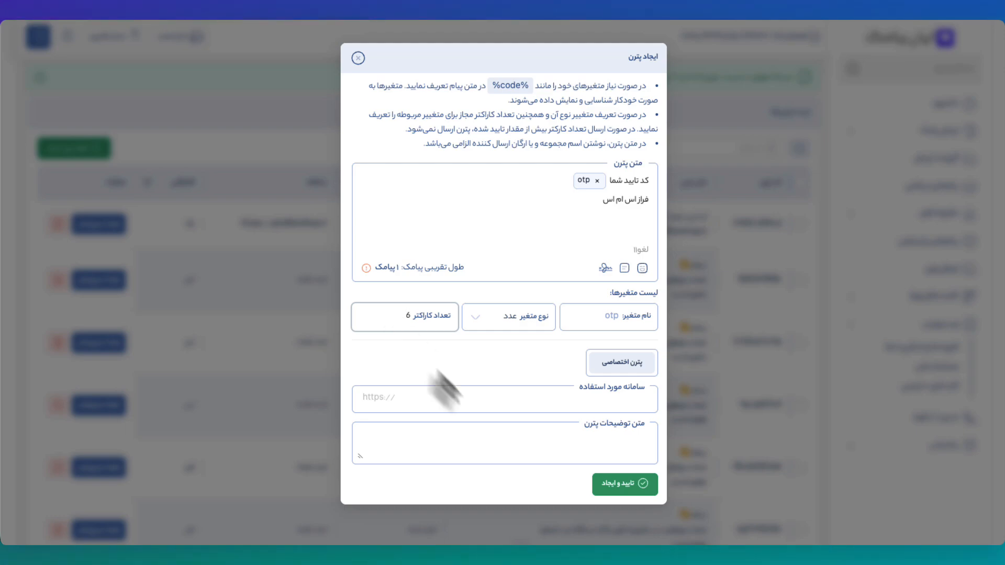
{"action": "left_click", "coordinate": [474, 407]}
{"action": "type", "text": "farazsms.com"}
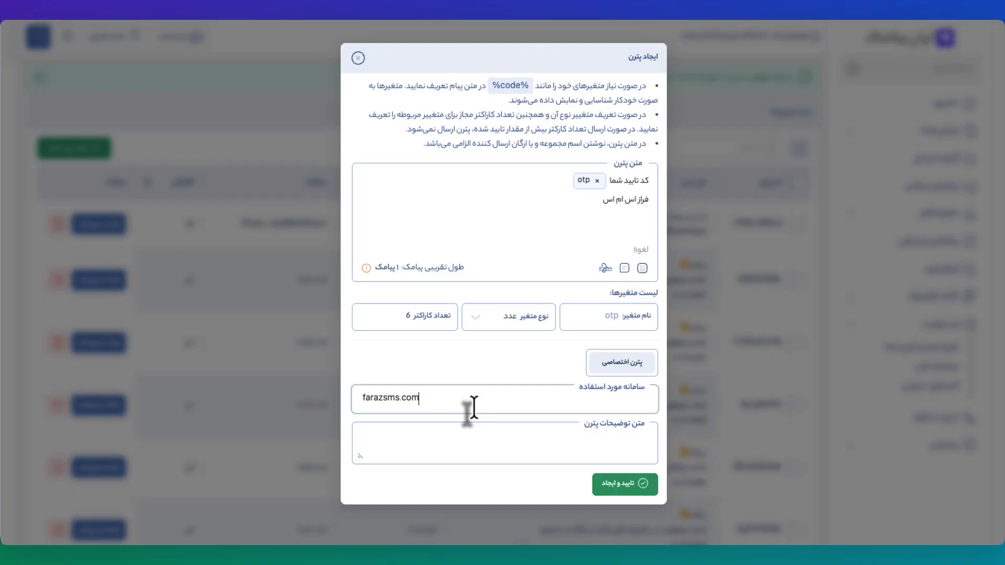
{"action": "key", "text": "Tab"}
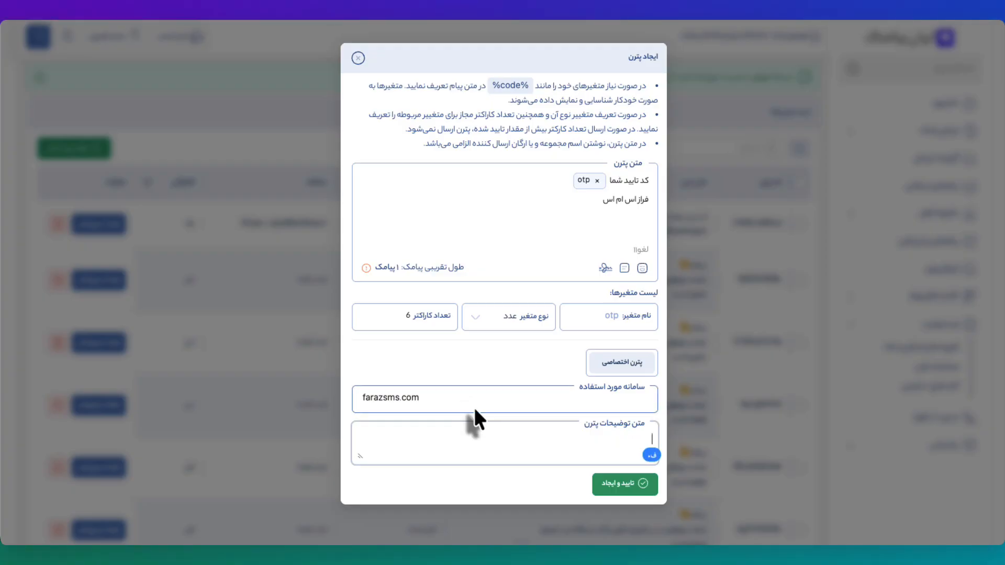
{"action": "type", "text": "برای افزونه ورودک استفاد"}
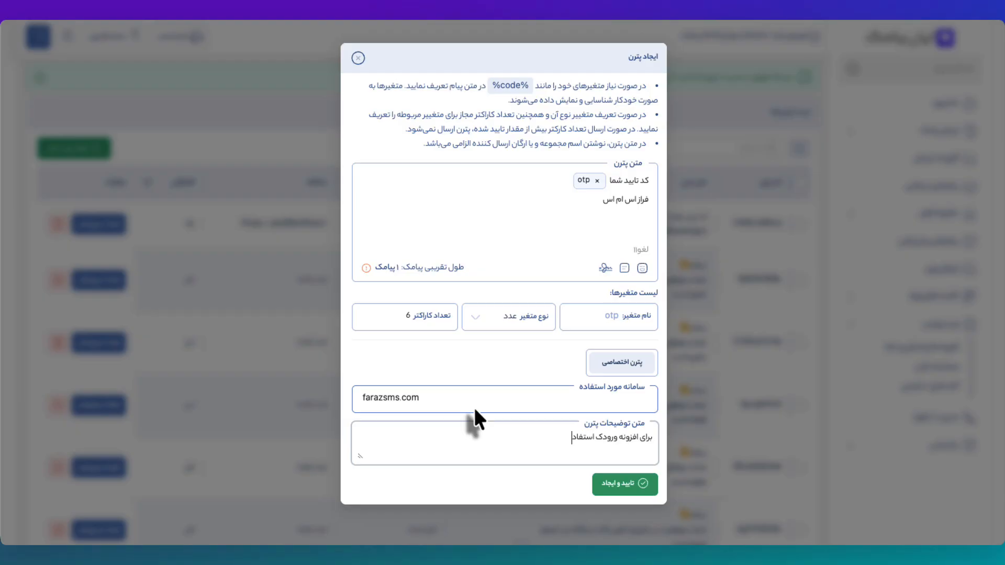
{"action": "type", "text": "ه می شود"}
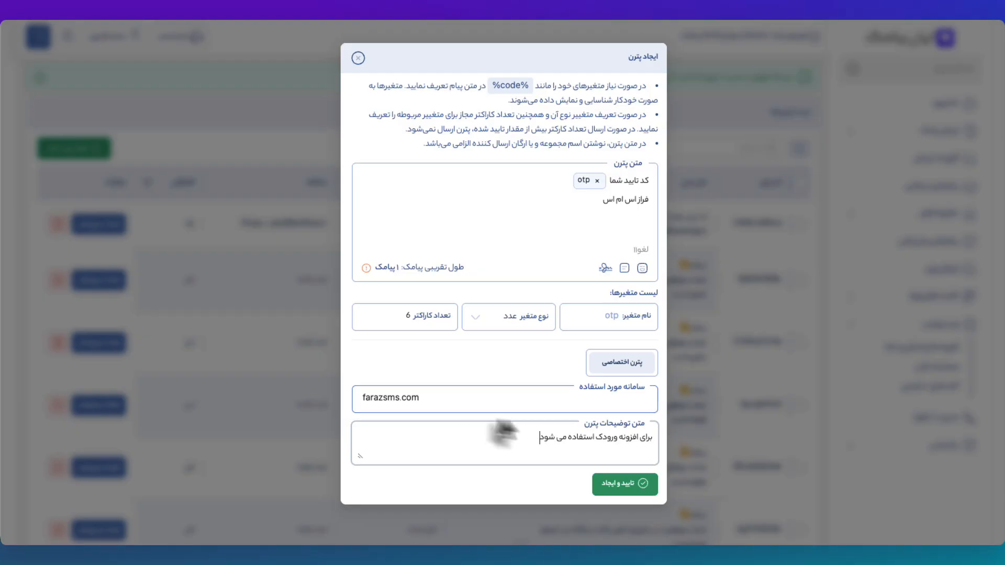
{"action": "left_click", "coordinate": [634, 487]}
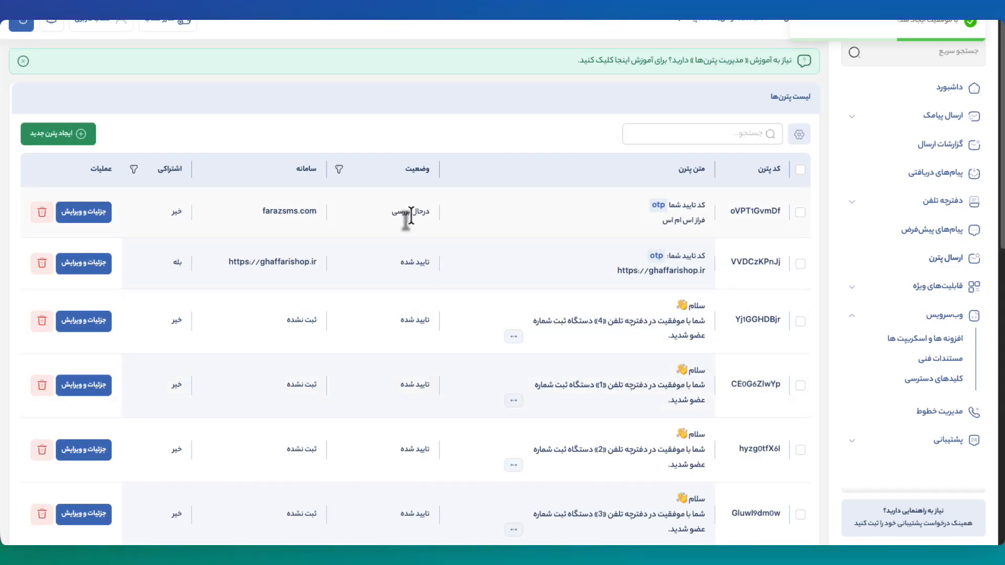
Step: Copy pattern code oVPT1GvmDf and paste it over the old کد الگو value in WordPress
{"action": "left_click", "coordinate": [775, 212]}
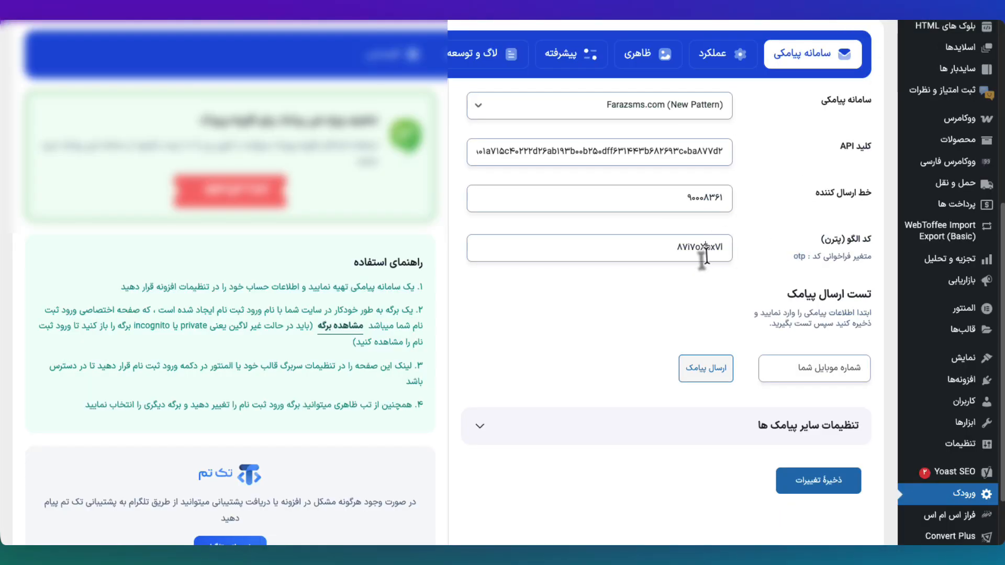
{"action": "double_click", "coordinate": [705, 251]}
{"action": "key", "text": "ctrl+v"}
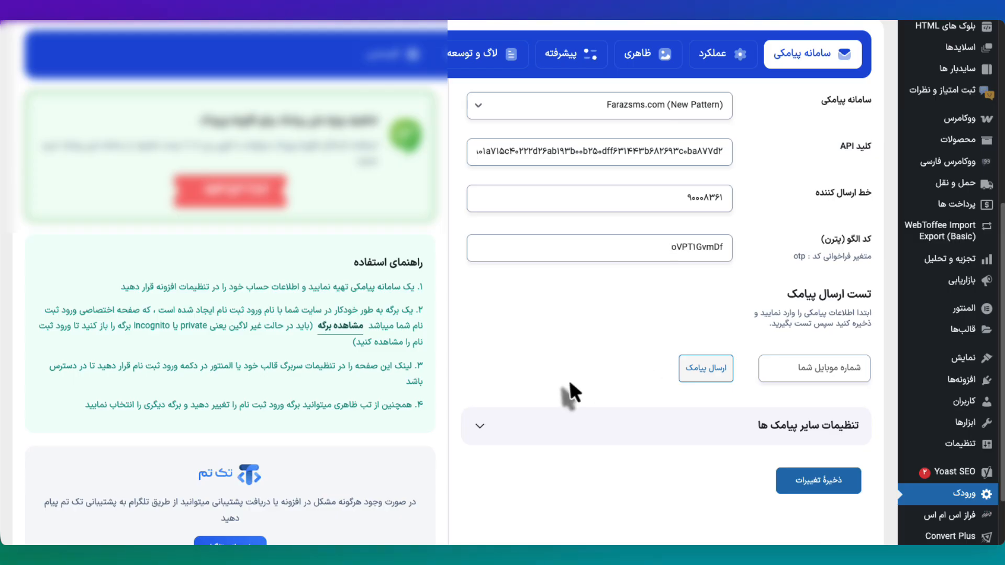
Step: Send a test SMS to a test mobile number and select the success response
{"action": "scroll", "coordinate": [567, 381], "scroll_direction": "down", "scroll_amount": 3}
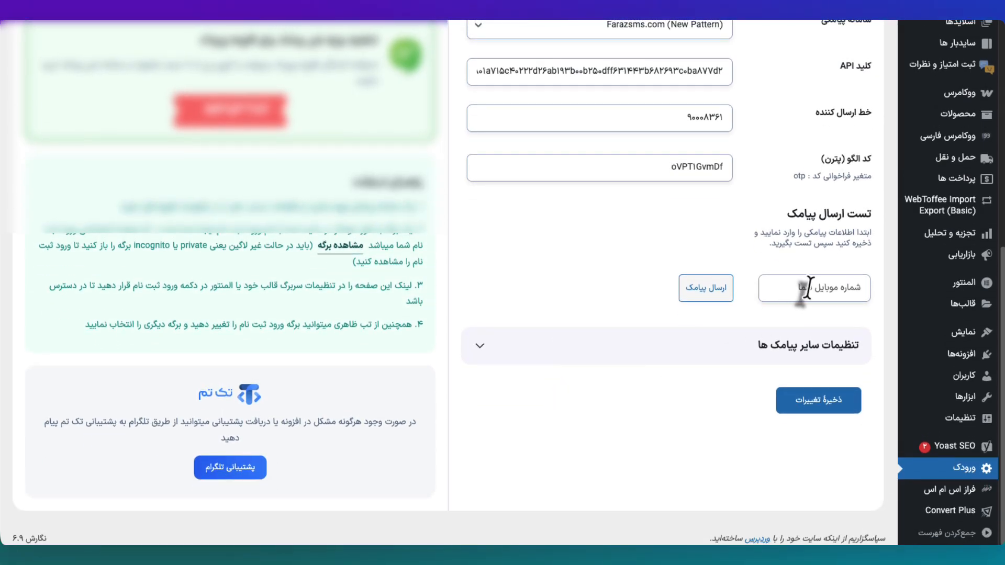
{"action": "left_click", "coordinate": [808, 288]}
{"action": "type", "text": "۰۹۱۲"}
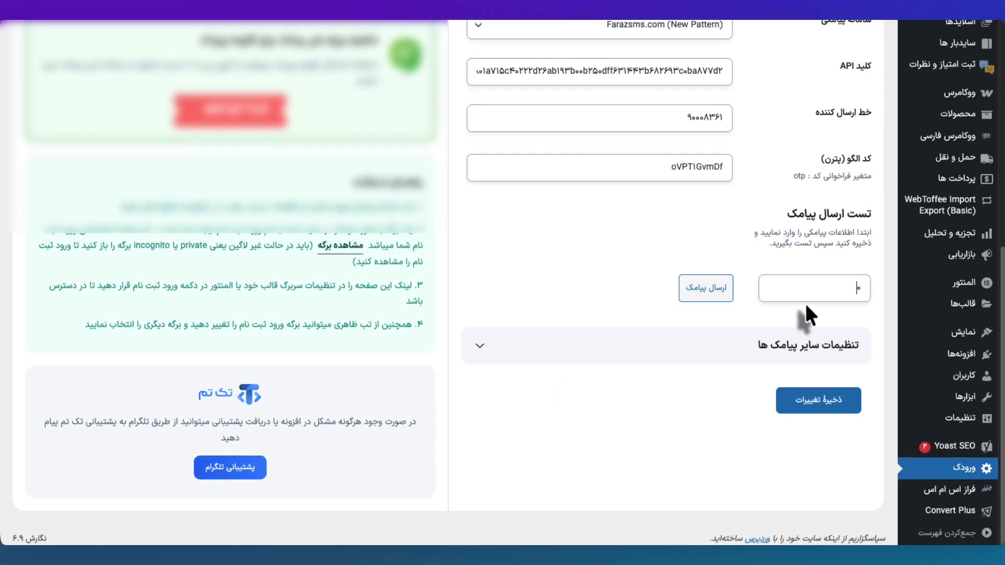
{"action": "type", "text": "۹"}
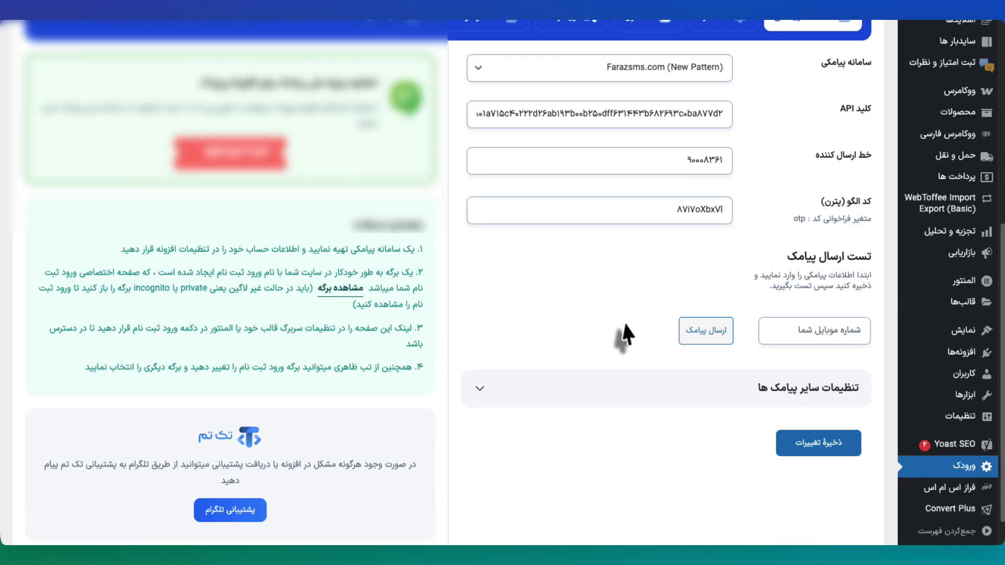
{"action": "scroll", "coordinate": [625, 334], "scroll_direction": "down", "scroll_amount": 1}
{"action": "left_click", "coordinate": [787, 285]}
{"action": "type", "text": "۰"}
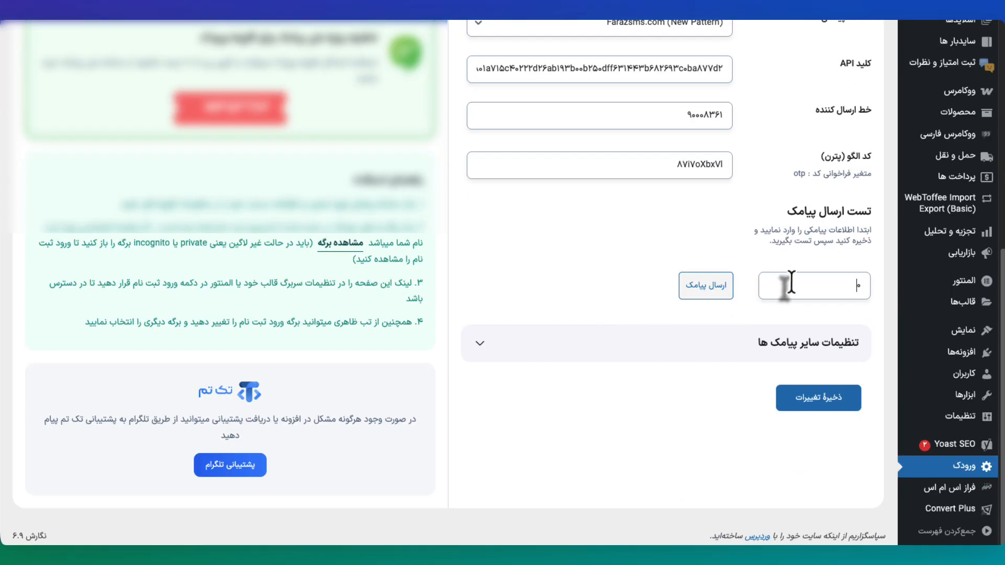
{"action": "type", "text": "۹۱۲۳۴۵۶۷۸۹"}
{"action": "left_click", "coordinate": [706, 288]}
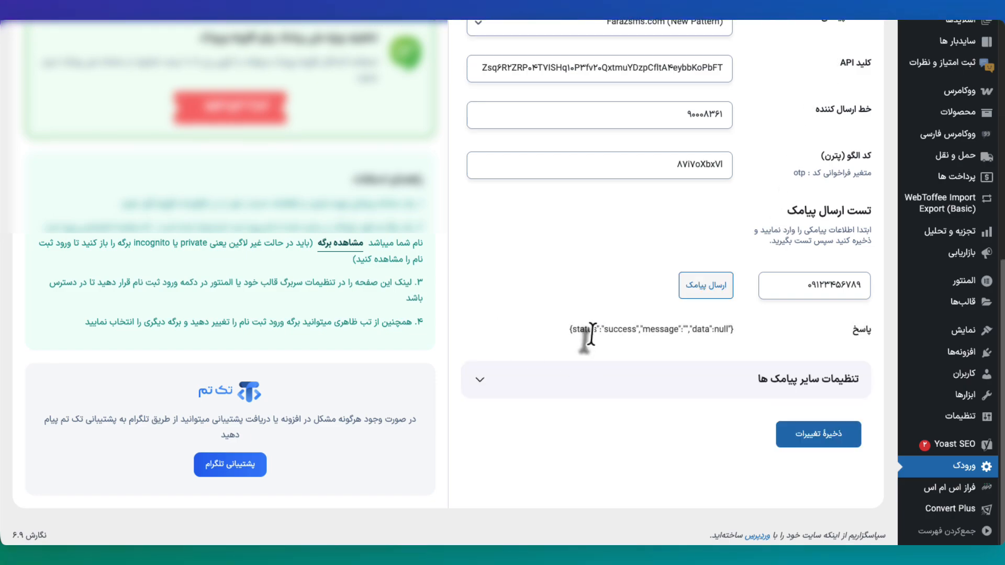
{"action": "triple_click", "coordinate": [578, 331]}
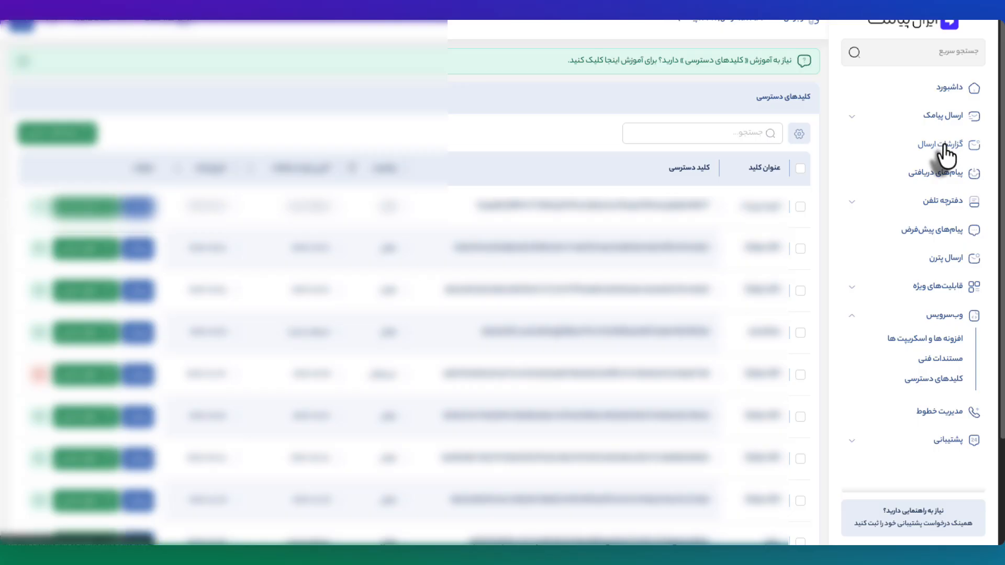
Step: Check گزارشات ارسال for the test verification-code message, marked completed
{"action": "left_click", "coordinate": [942, 144]}
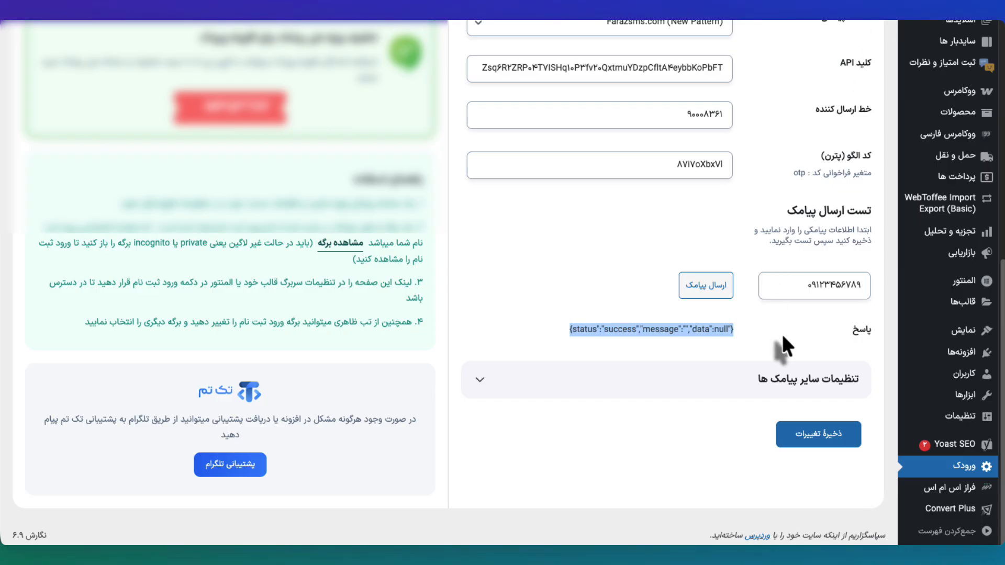
{"action": "scroll", "coordinate": [747, 395], "scroll_direction": "up", "scroll_amount": 1}
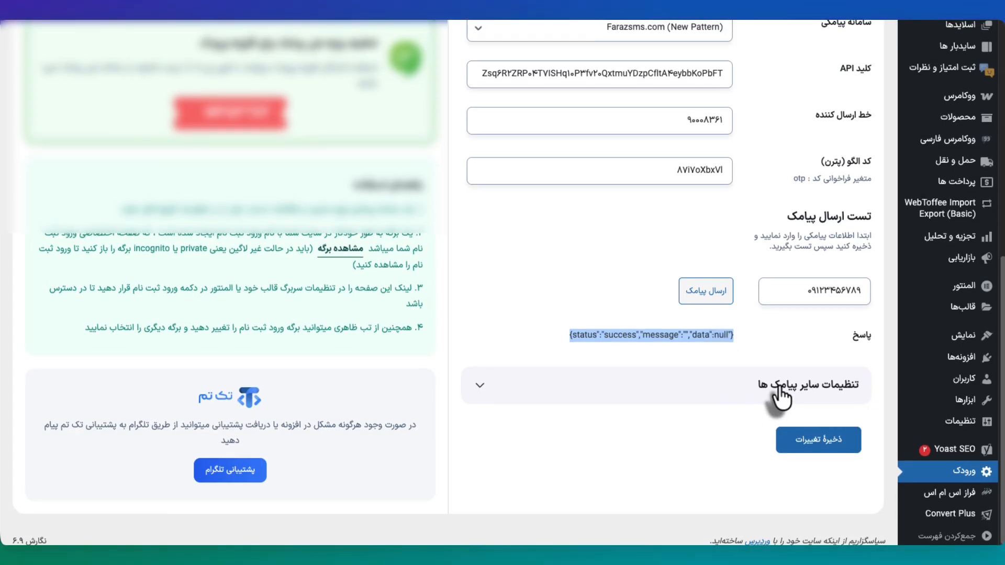
Step: Expand تنظیمات سایر پیامک ها and review the admin mobile numbers box and its explanation
{"action": "left_click", "coordinate": [779, 397]}
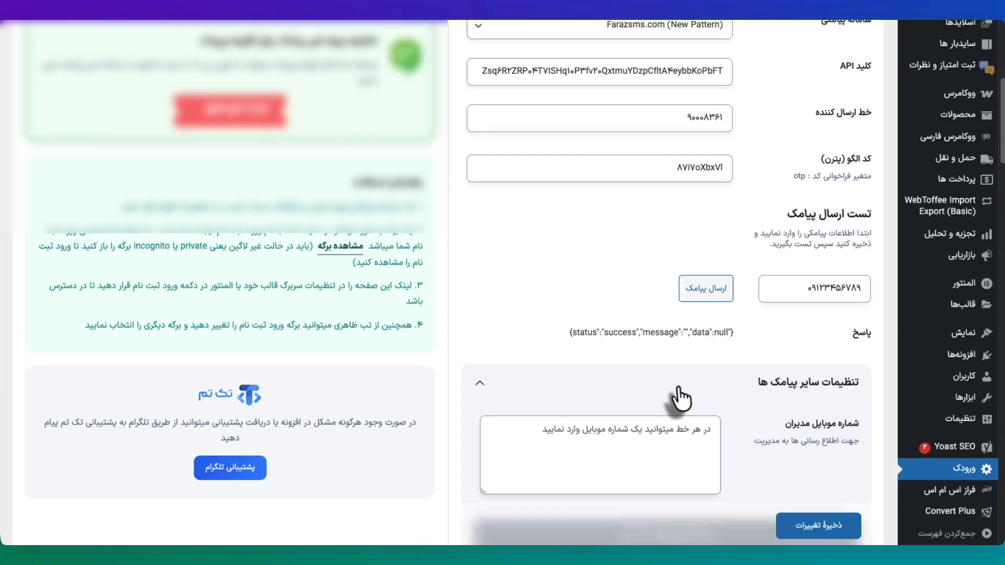
{"action": "scroll", "coordinate": [673, 399], "scroll_direction": "down", "scroll_amount": 4}
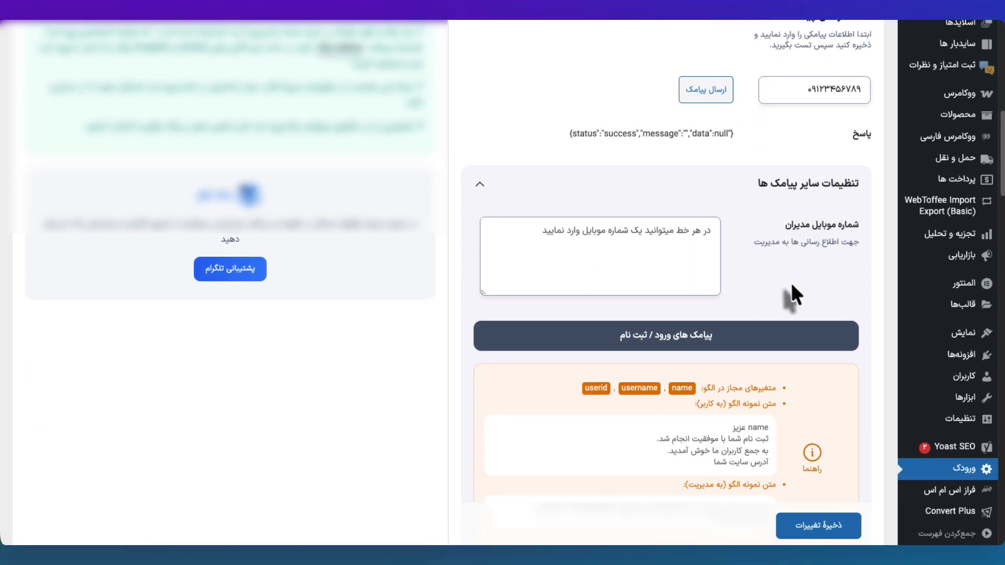
{"action": "scroll", "coordinate": [790, 292], "scroll_direction": "down", "scroll_amount": 2}
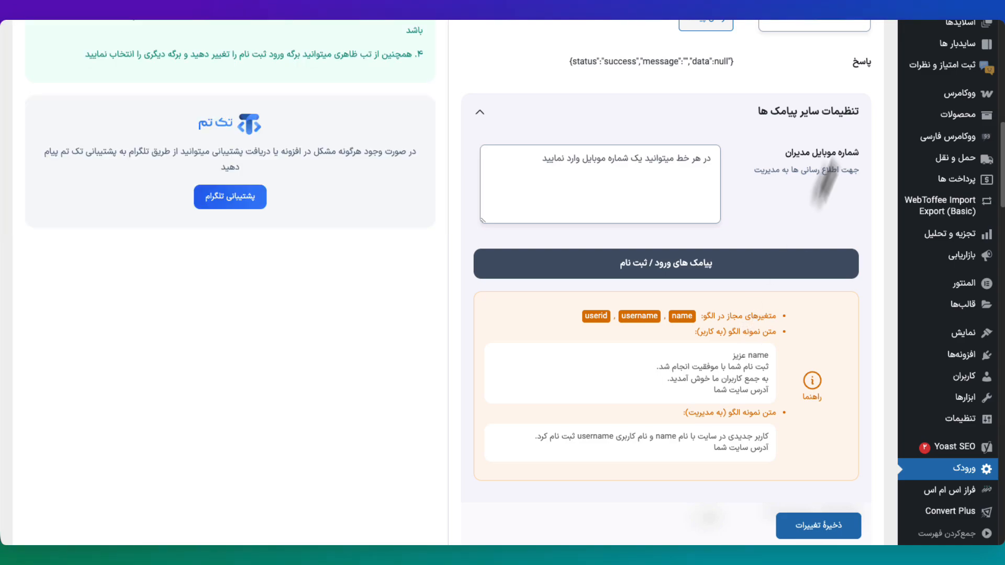
{"action": "left_click_drag", "start_coordinate": [859, 158], "coordinate": [754, 177]}
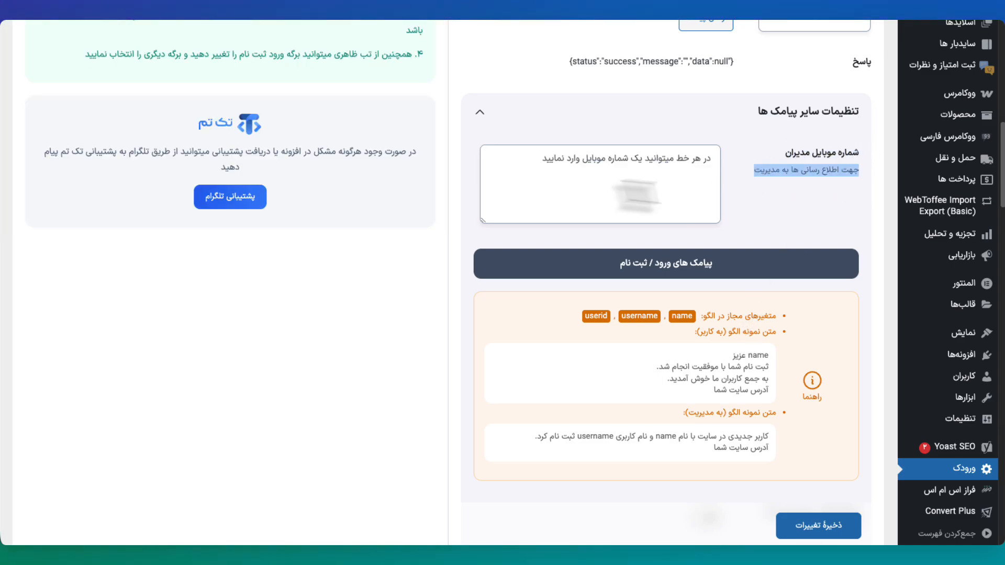
{"action": "left_click", "coordinate": [567, 215]}
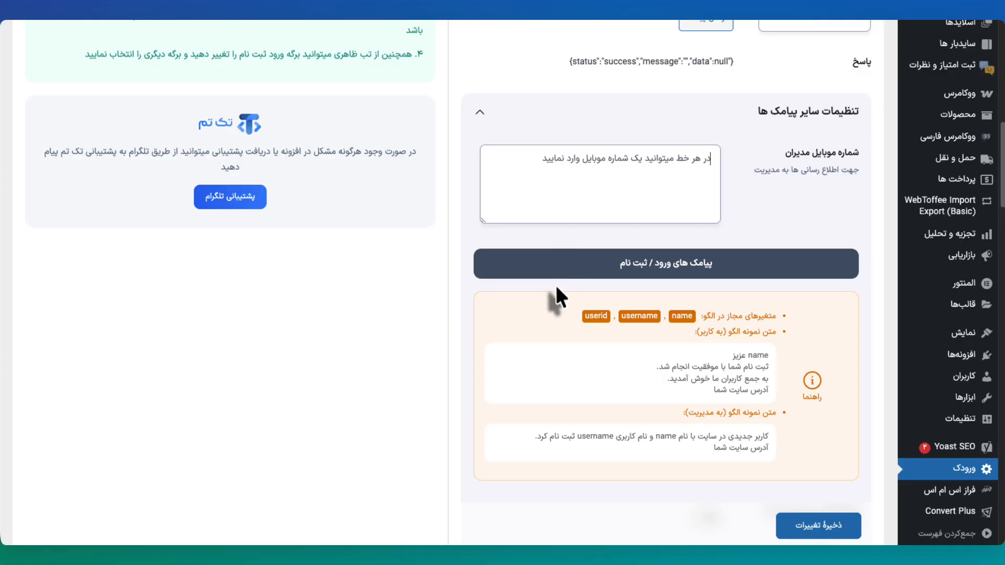
{"action": "scroll", "coordinate": [554, 297], "scroll_direction": "down", "scroll_amount": 2}
{"action": "scroll", "coordinate": [732, 296], "scroll_direction": "down", "scroll_amount": 1}
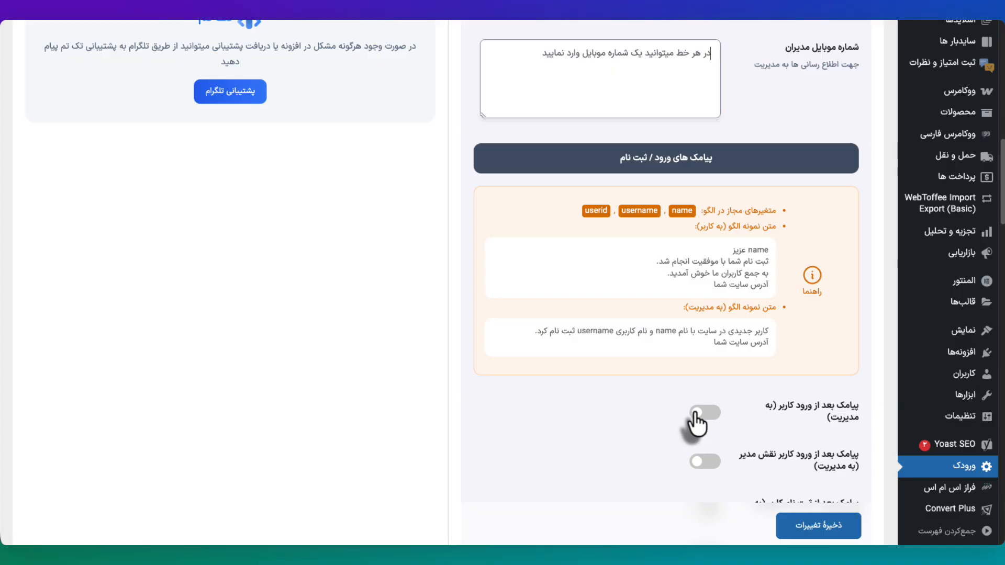
{"action": "scroll", "coordinate": [643, 408], "scroll_direction": "down", "scroll_amount": 2}
Step: Try the admin-after-login SMS switch, review its name/username variables, then turn it back off
{"action": "left_click", "coordinate": [712, 306]}
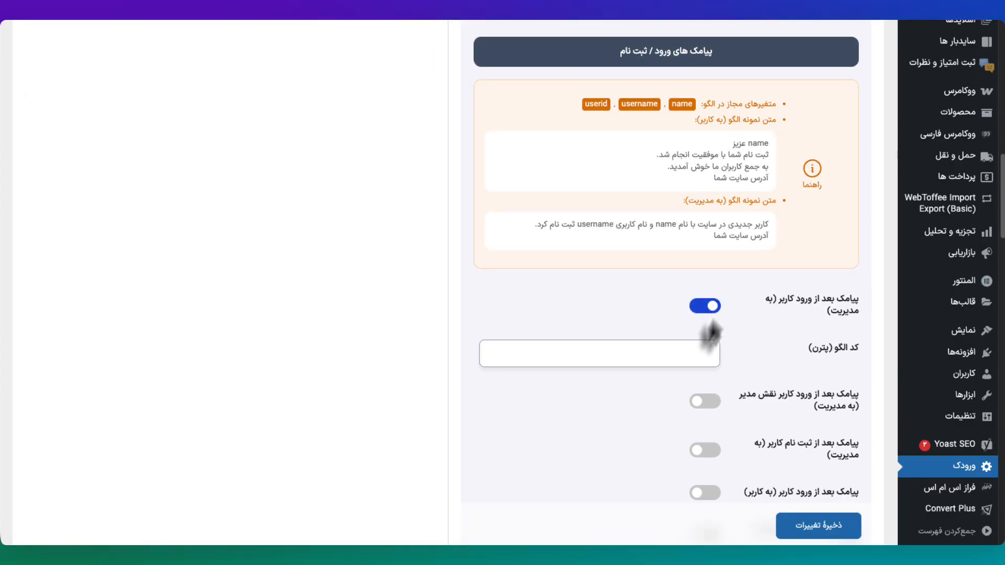
{"action": "scroll", "coordinate": [679, 338], "scroll_direction": "up", "scroll_amount": 2}
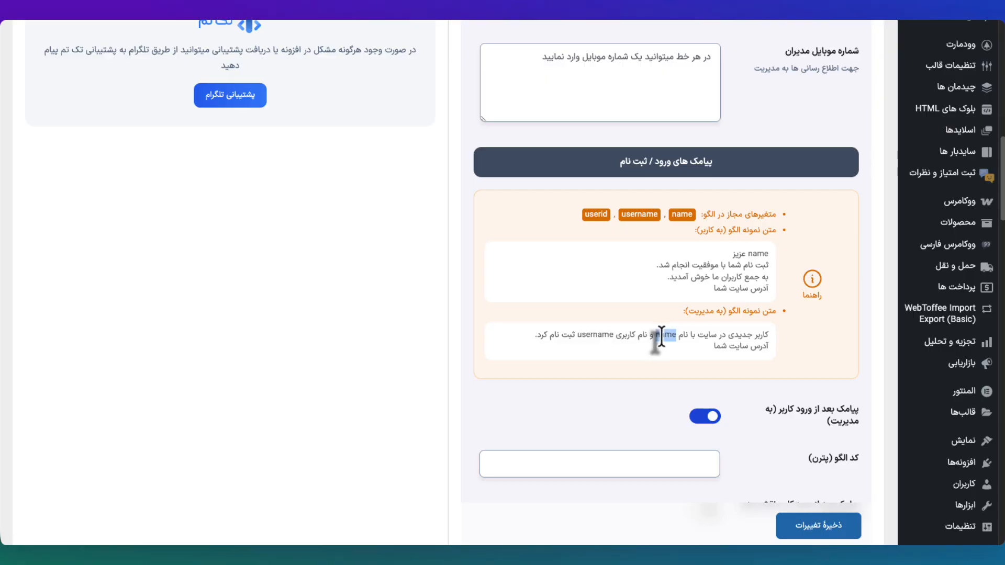
{"action": "double_click", "coordinate": [594, 335]}
{"action": "double_click", "coordinate": [757, 254]}
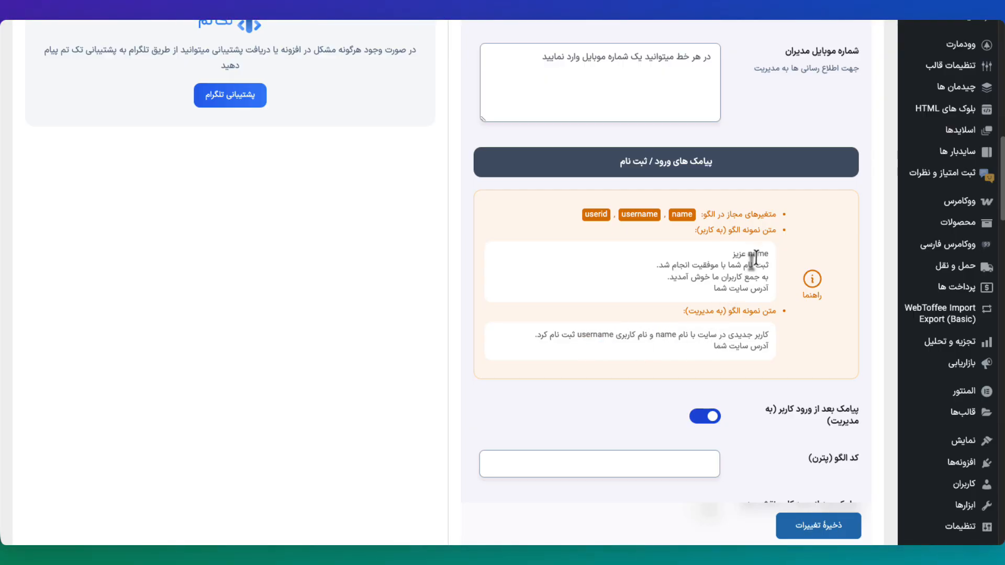
{"action": "left_click_drag", "start_coordinate": [758, 215], "coordinate": [575, 219]}
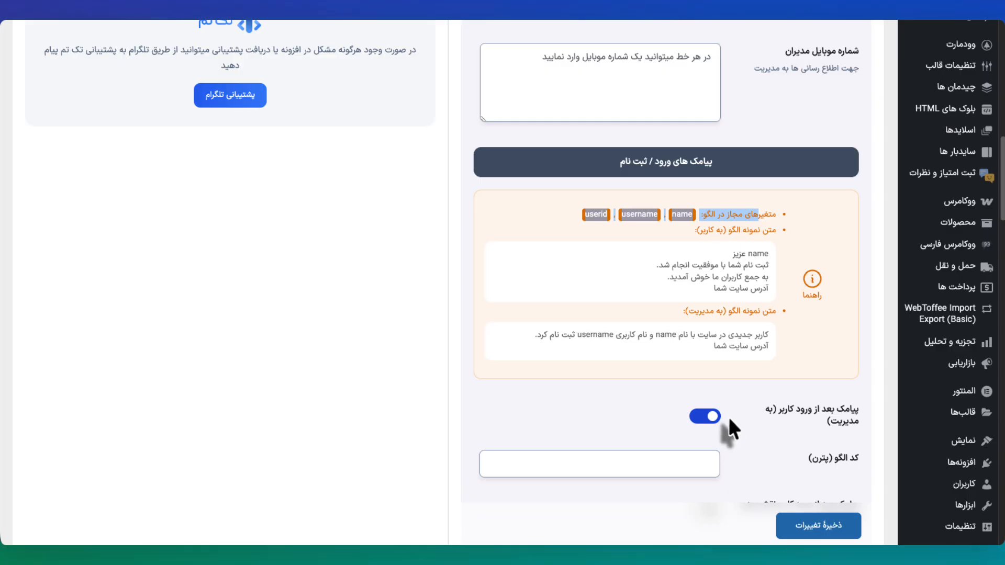
{"action": "scroll", "coordinate": [727, 416], "scroll_direction": "down", "scroll_amount": 4}
{"action": "left_click", "coordinate": [713, 209]}
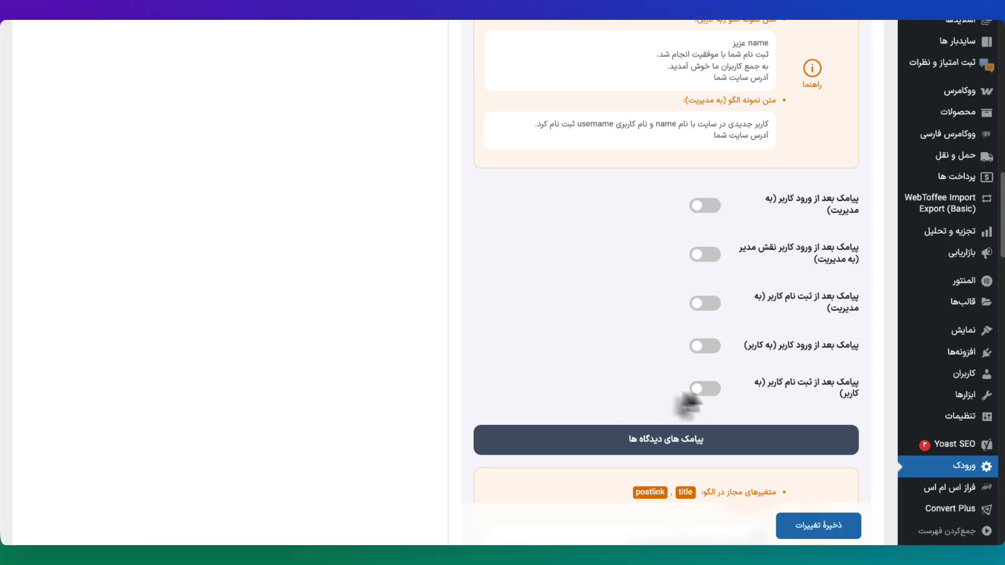
Step: Toggle the user-after-registration SMS on and back off, then review the allowed variables line
{"action": "left_click", "coordinate": [703, 390]}
{"action": "left_click", "coordinate": [704, 397]}
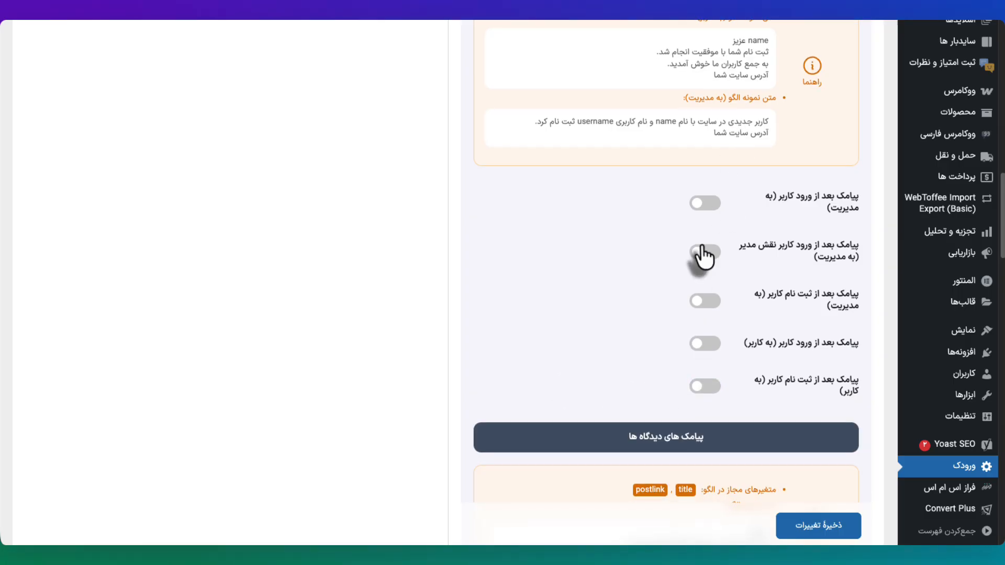
{"action": "scroll", "coordinate": [702, 257], "scroll_direction": "up", "scroll_amount": 1}
{"action": "scroll", "coordinate": [703, 256], "scroll_direction": "up", "scroll_amount": 2}
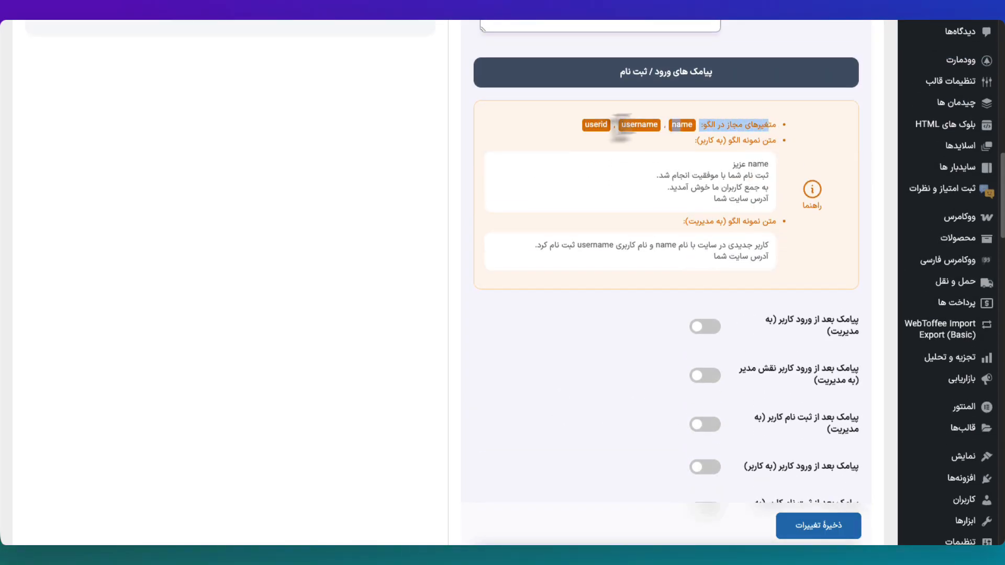
{"action": "left_click_drag", "start_coordinate": [569, 129], "coordinate": [685, 130]}
{"action": "triple_click", "coordinate": [685, 129]}
{"action": "left_click", "coordinate": [629, 130]}
{"action": "triple_click", "coordinate": [579, 131]}
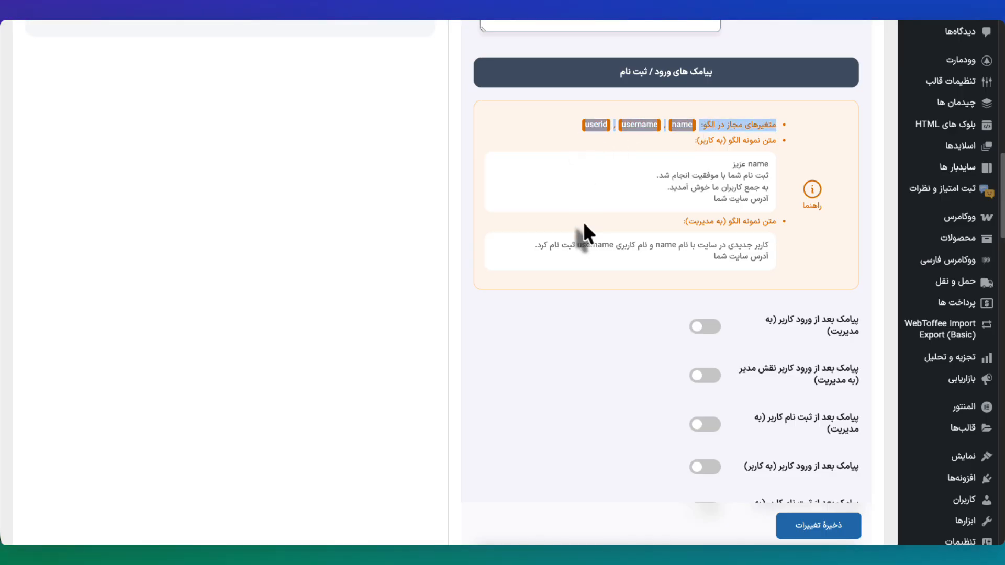
{"action": "scroll", "coordinate": [617, 296], "scroll_direction": "down", "scroll_amount": 8}
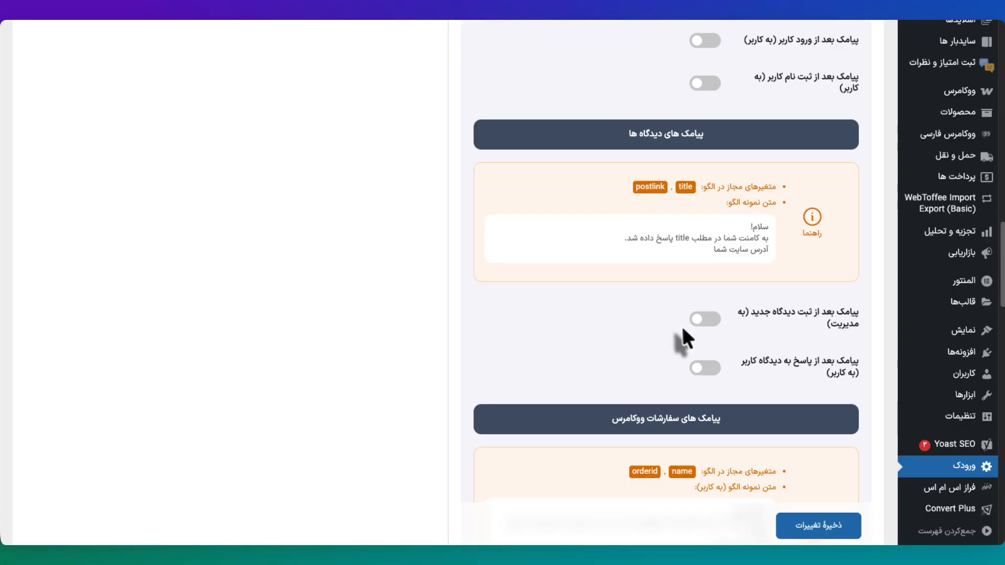
{"action": "left_click", "coordinate": [709, 369]}
{"action": "left_click", "coordinate": [710, 369]}
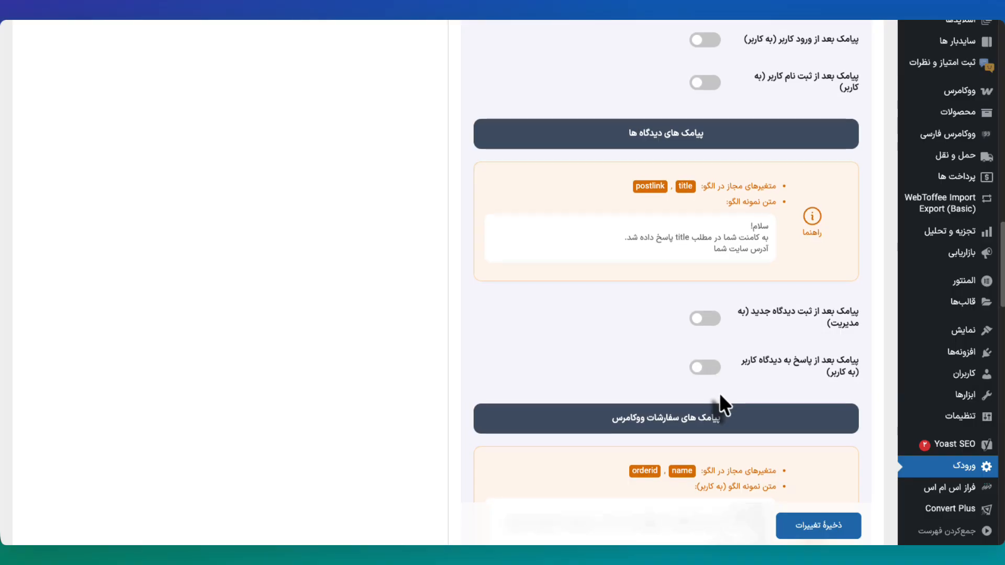
{"action": "scroll", "coordinate": [719, 393], "scroll_direction": "down", "scroll_amount": 5}
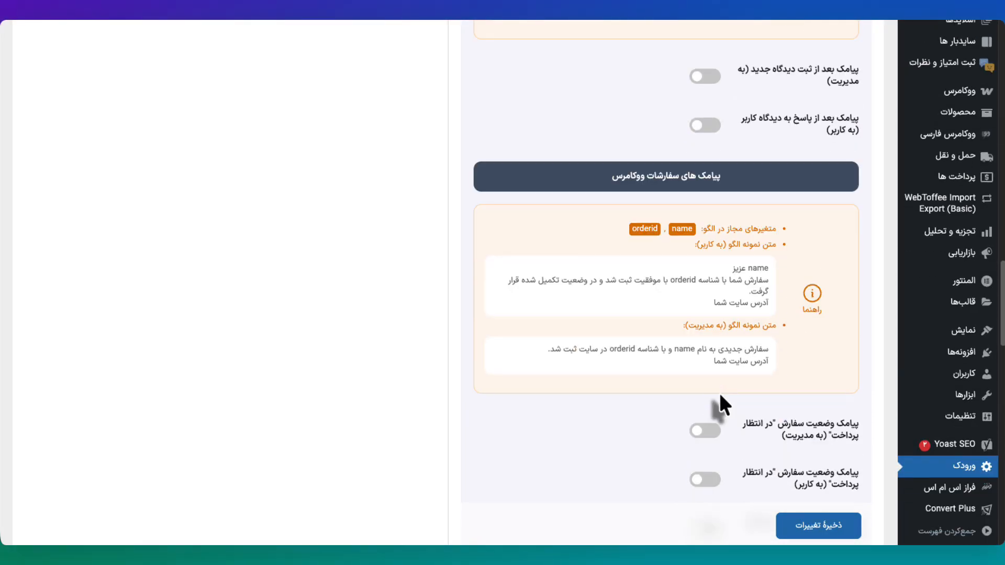
{"action": "scroll", "coordinate": [719, 393], "scroll_direction": "down", "scroll_amount": 2}
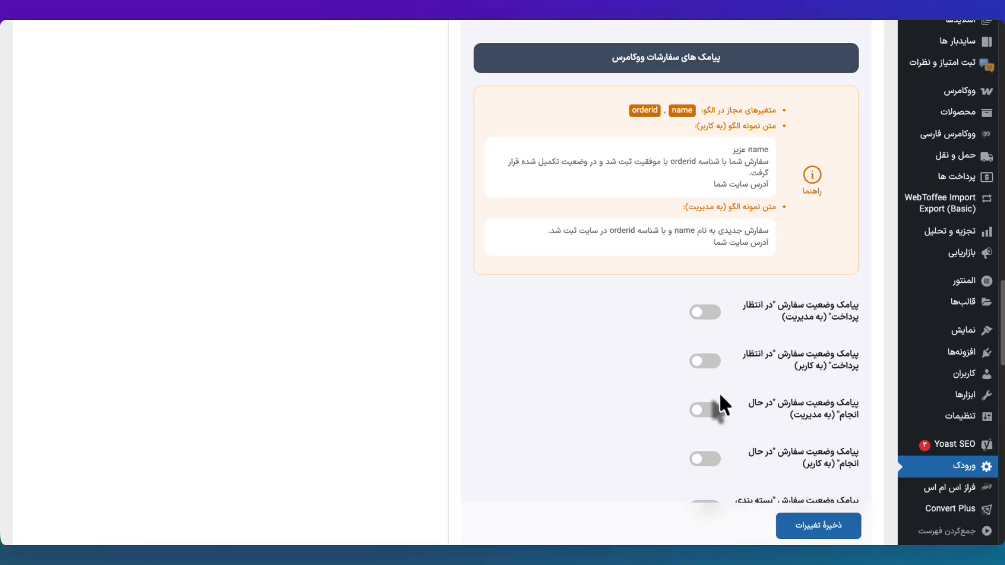
{"action": "scroll", "coordinate": [719, 394], "scroll_direction": "down", "scroll_amount": 2}
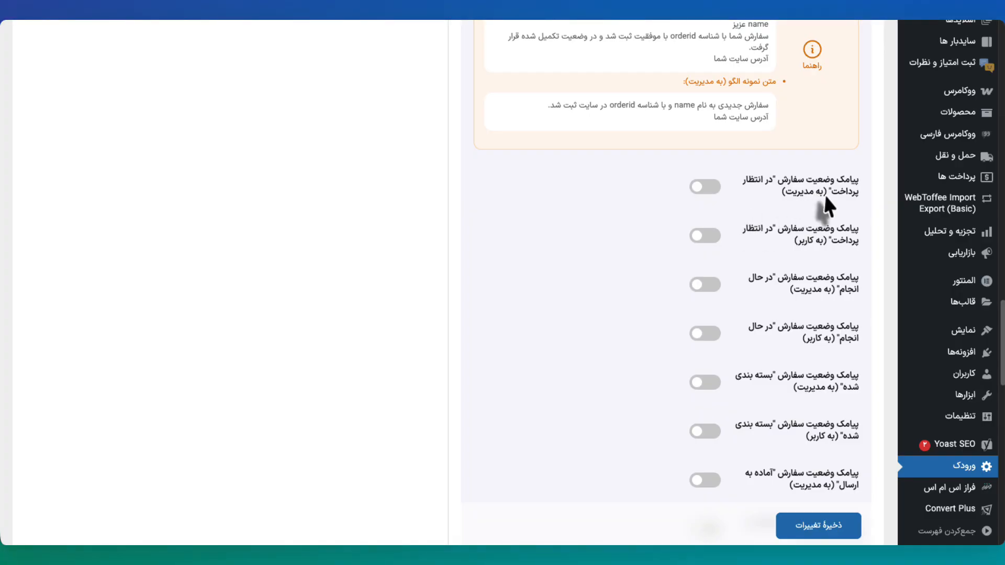
{"action": "left_click_drag", "start_coordinate": [826, 199], "coordinate": [794, 201]}
{"action": "left_click_drag", "start_coordinate": [824, 241], "coordinate": [786, 250]}
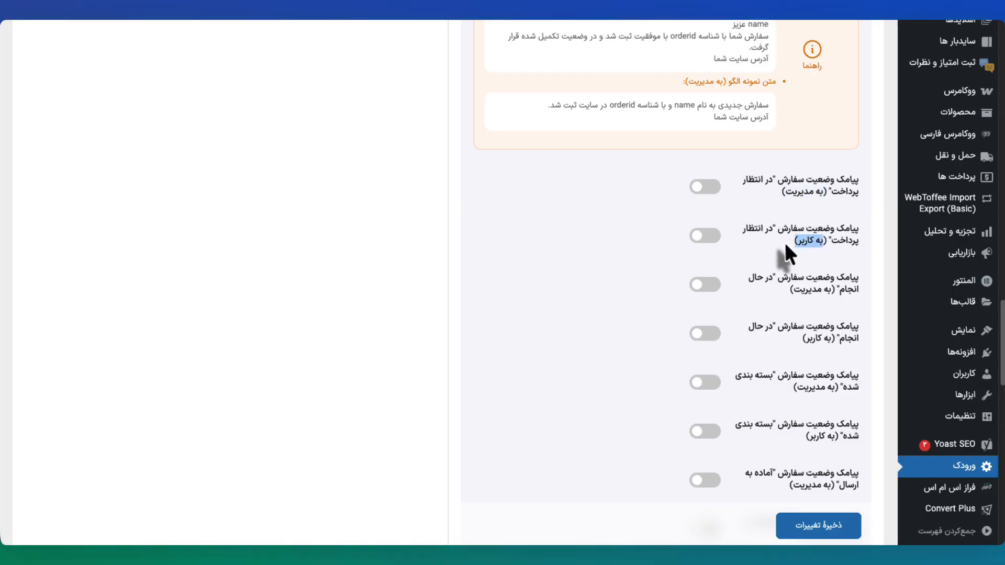
{"action": "left_click", "coordinate": [699, 236]}
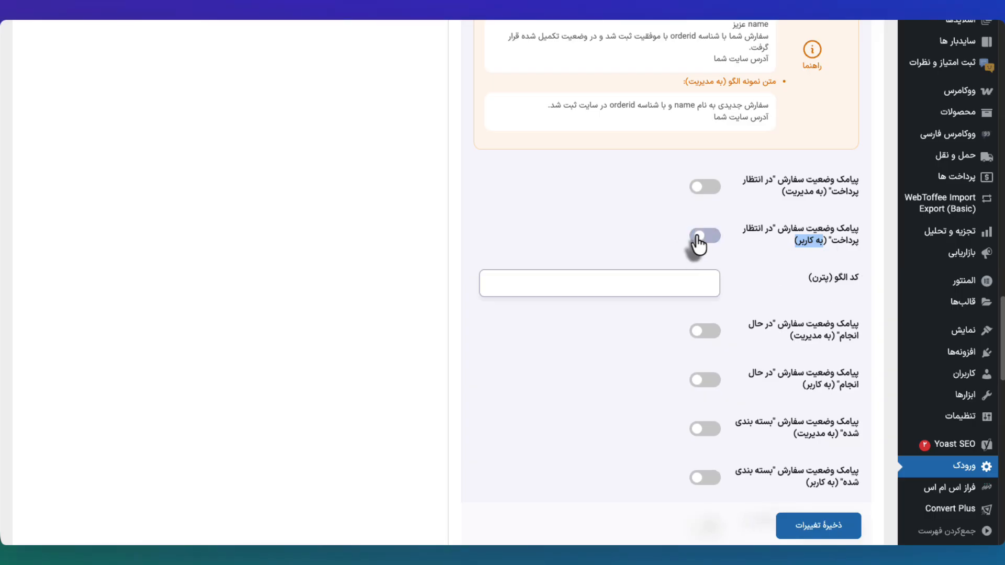
{"action": "left_click", "coordinate": [699, 237]}
{"action": "left_click", "coordinate": [706, 186]}
{"action": "scroll", "coordinate": [684, 271], "scroll_direction": "up", "scroll_amount": 2}
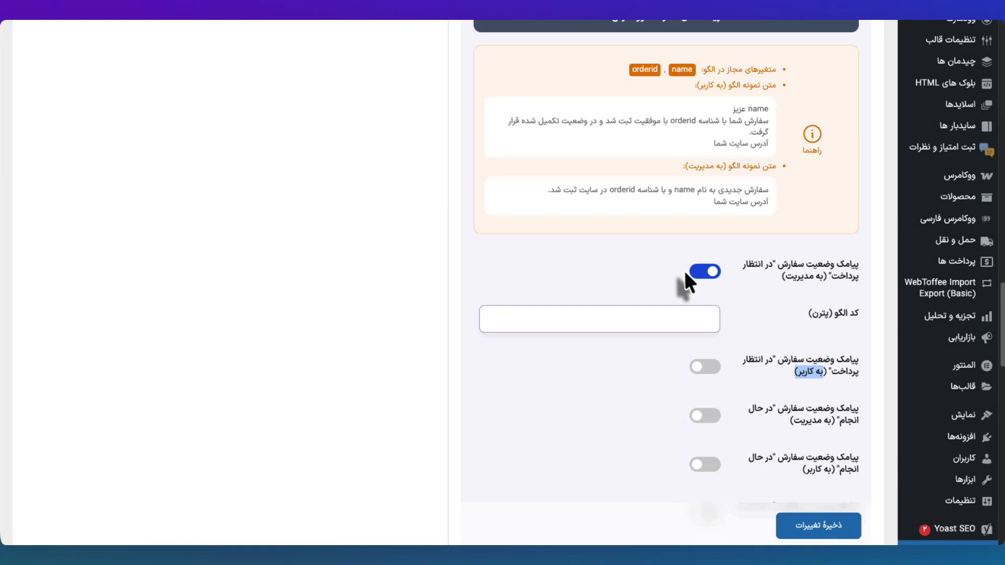
{"action": "left_click_drag", "start_coordinate": [731, 85], "coordinate": [624, 101]}
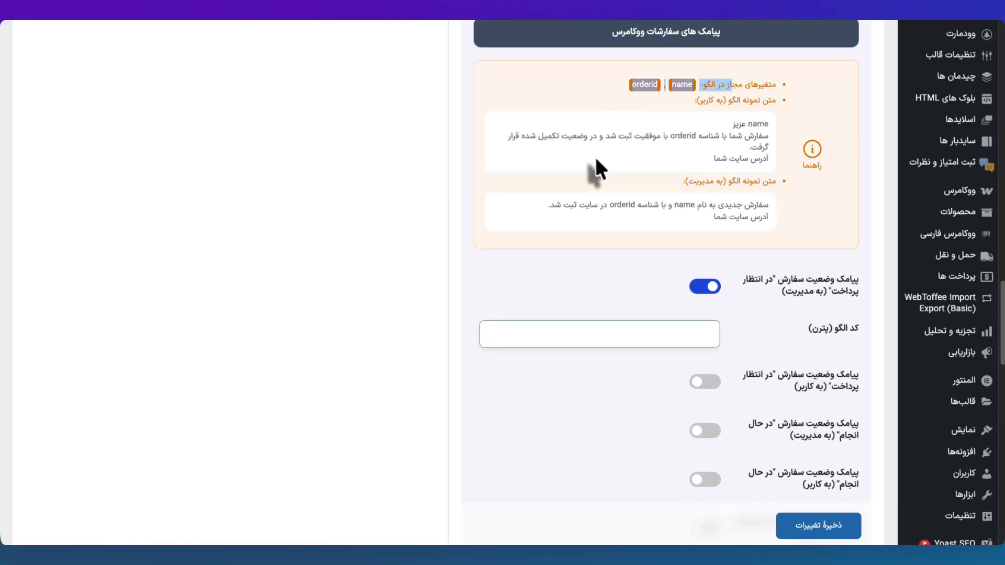
{"action": "scroll", "coordinate": [690, 390], "scroll_direction": "down", "scroll_amount": 6}
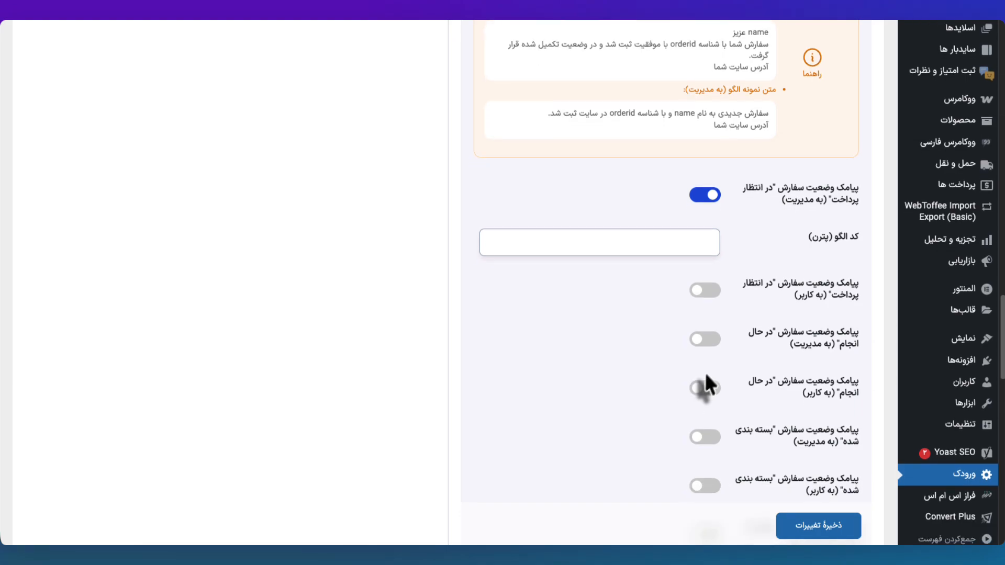
{"action": "scroll", "coordinate": [764, 441], "scroll_direction": "up", "scroll_amount": 4}
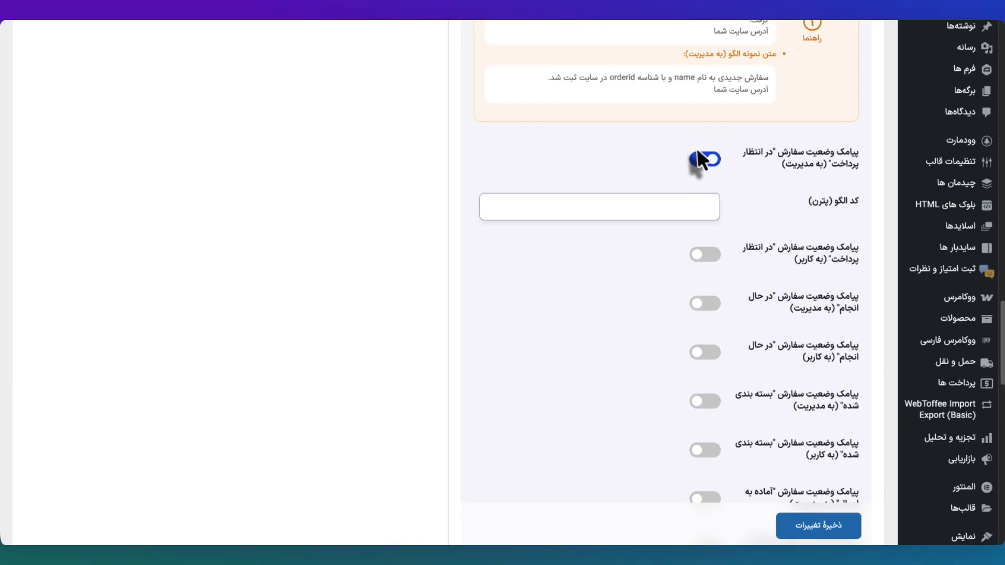
{"action": "left_click", "coordinate": [704, 160]}
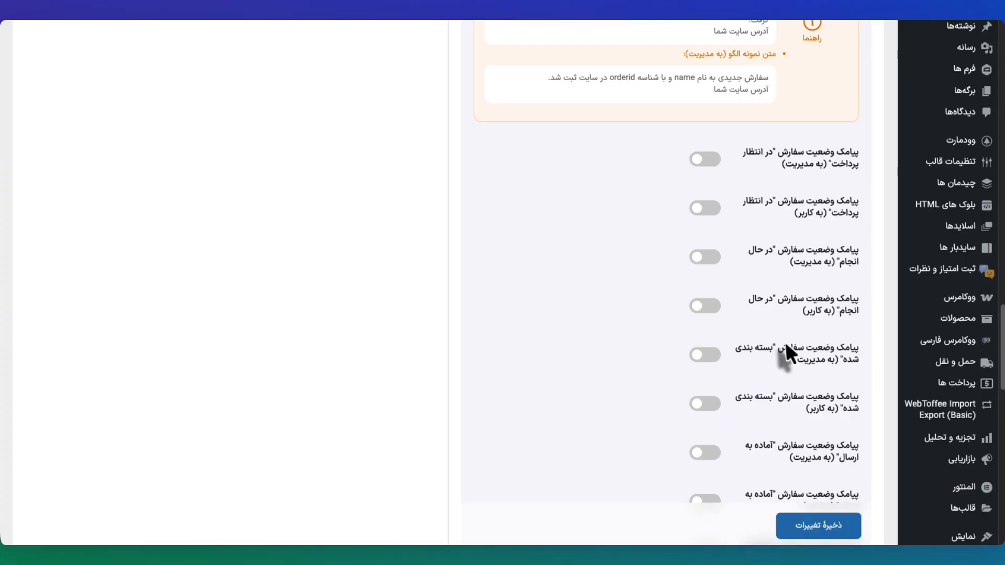
{"action": "left_click_drag", "start_coordinate": [772, 298], "coordinate": [855, 312]}
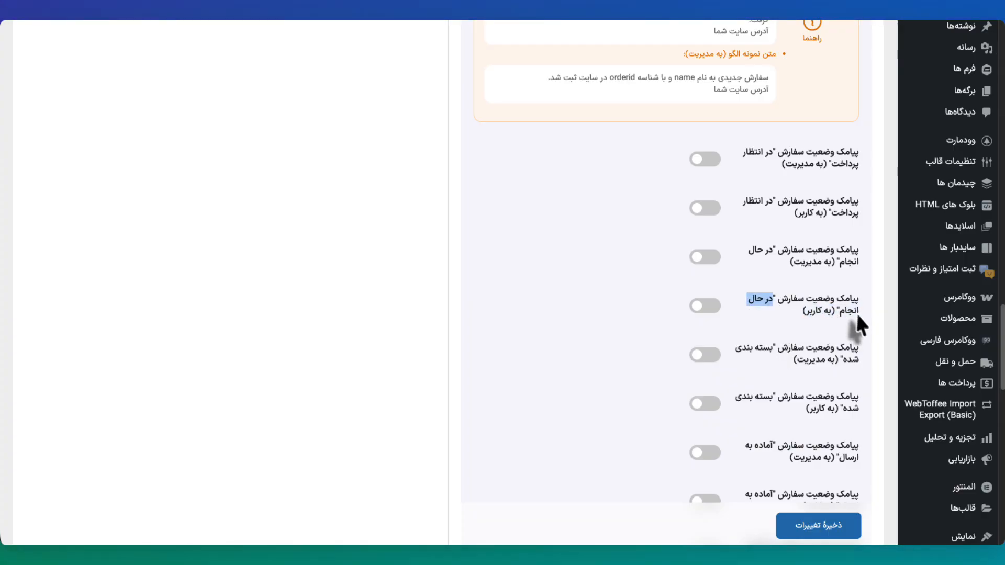
{"action": "left_click", "coordinate": [707, 306]}
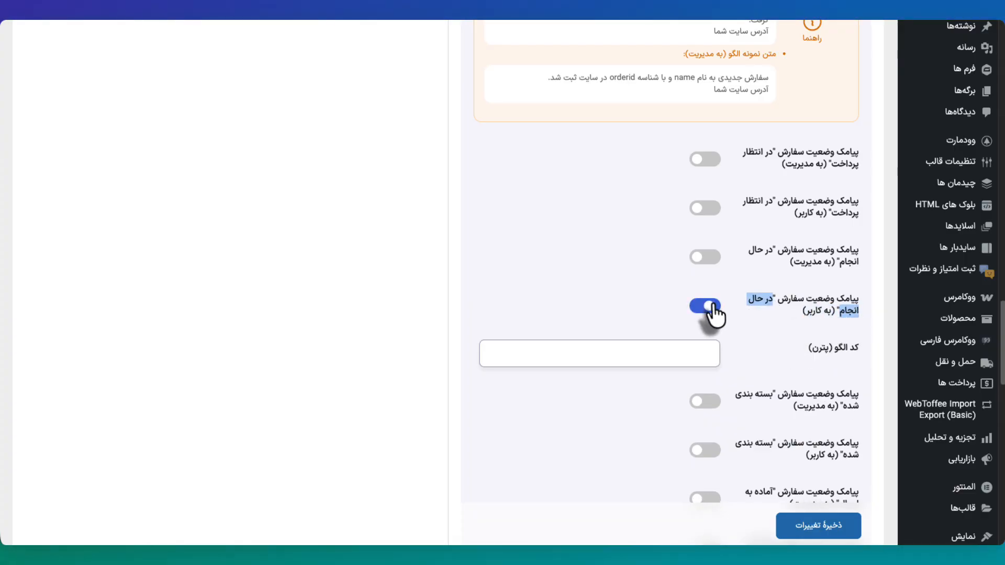
{"action": "left_click", "coordinate": [707, 307]}
{"action": "scroll", "coordinate": [727, 371], "scroll_direction": "down", "scroll_amount": 4}
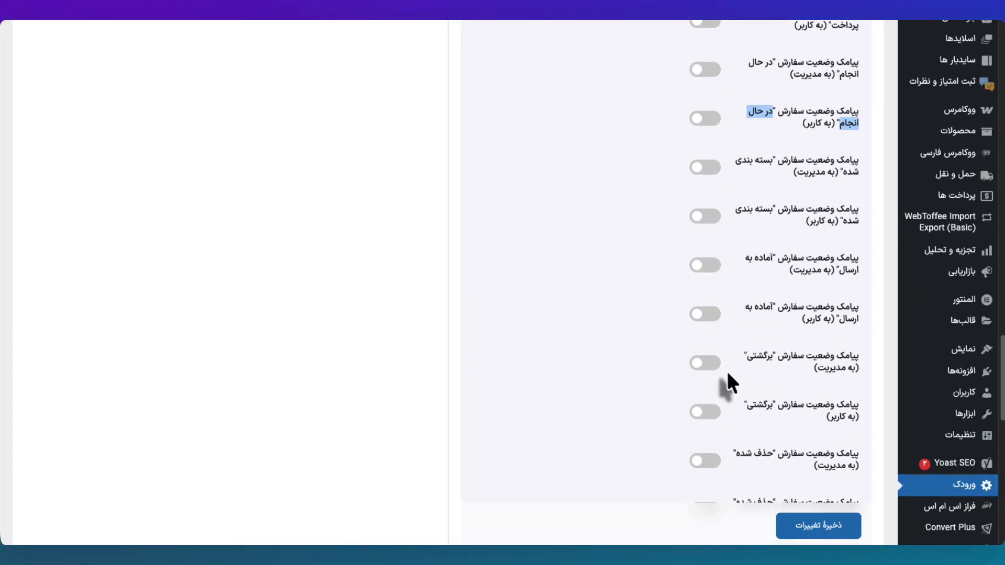
{"action": "scroll", "coordinate": [727, 371], "scroll_direction": "up", "scroll_amount": 3}
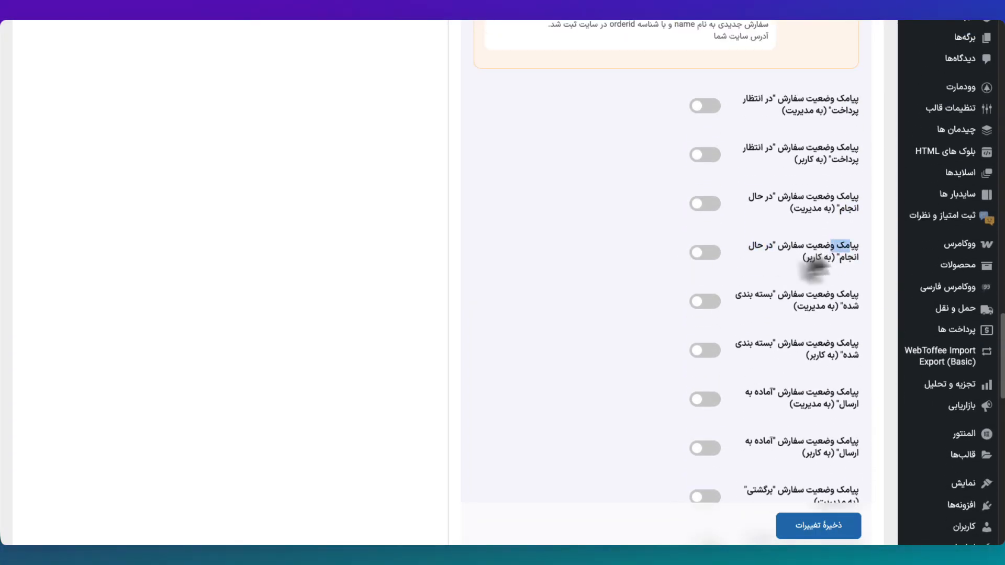
{"action": "triple_click", "coordinate": [815, 258]}
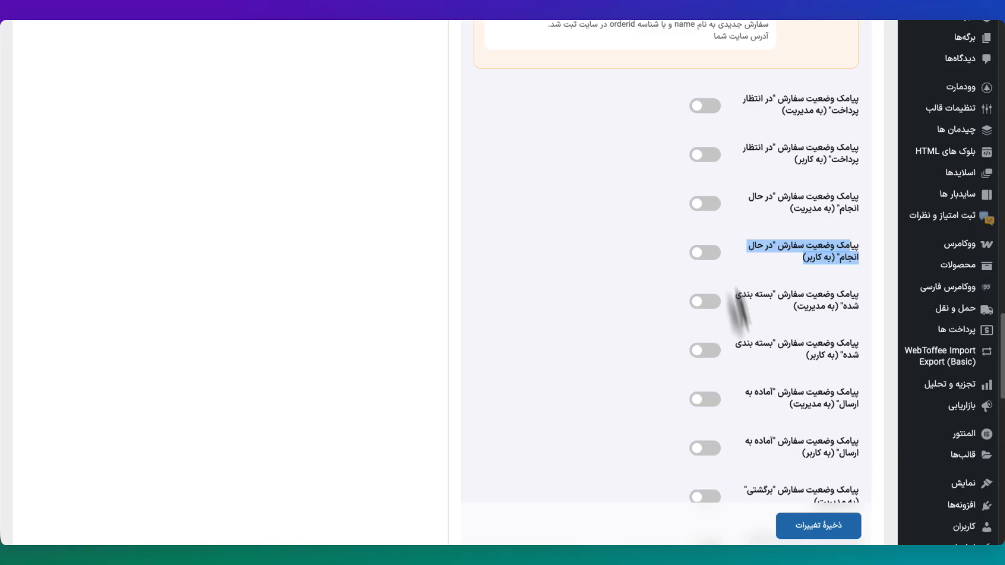
{"action": "scroll", "coordinate": [741, 381], "scroll_direction": "down", "scroll_amount": 3}
{"action": "scroll", "coordinate": [741, 381], "scroll_direction": "down", "scroll_amount": 6}
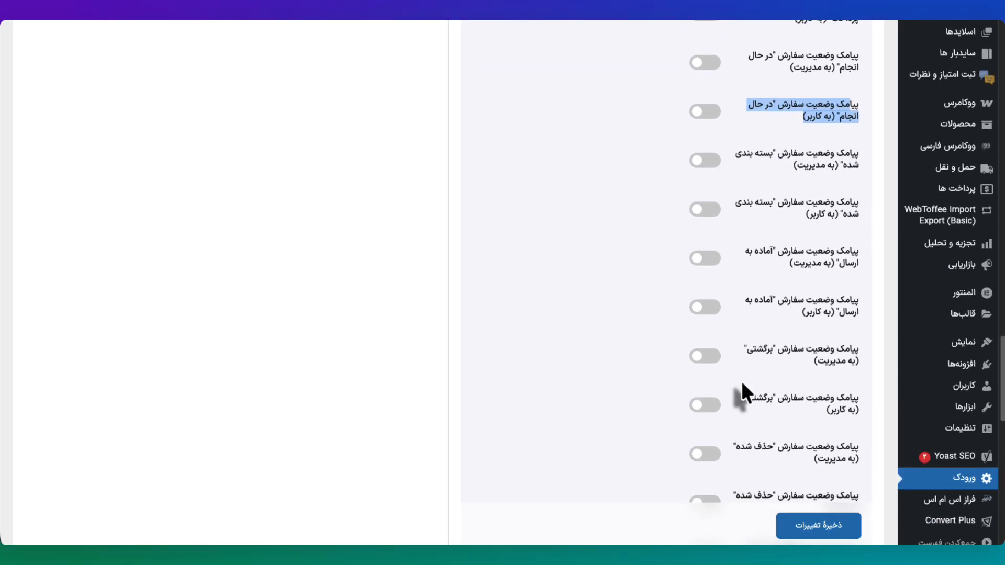
{"action": "scroll", "coordinate": [741, 381], "scroll_direction": "down", "scroll_amount": 5}
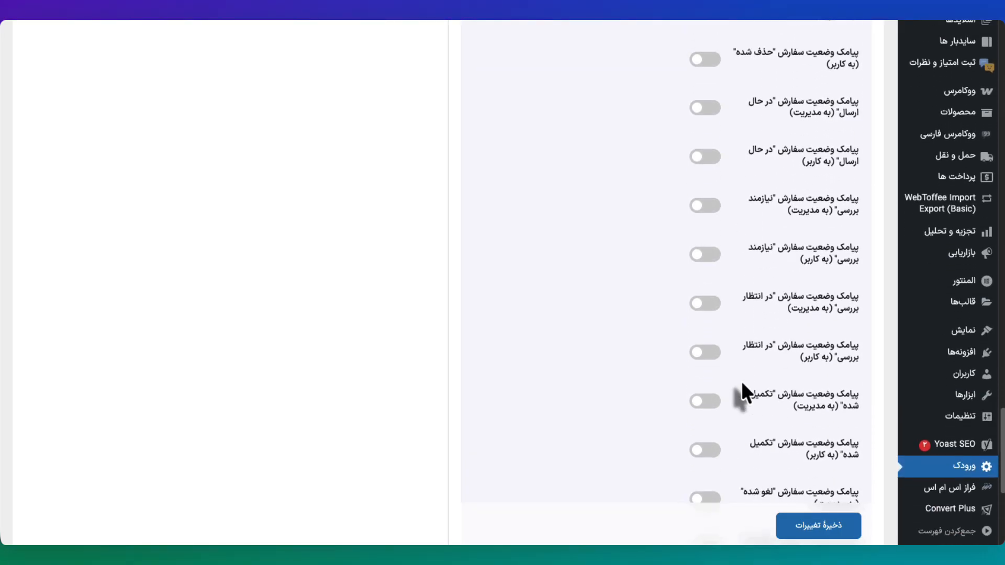
{"action": "left_click_drag", "start_coordinate": [842, 290], "coordinate": [757, 304]}
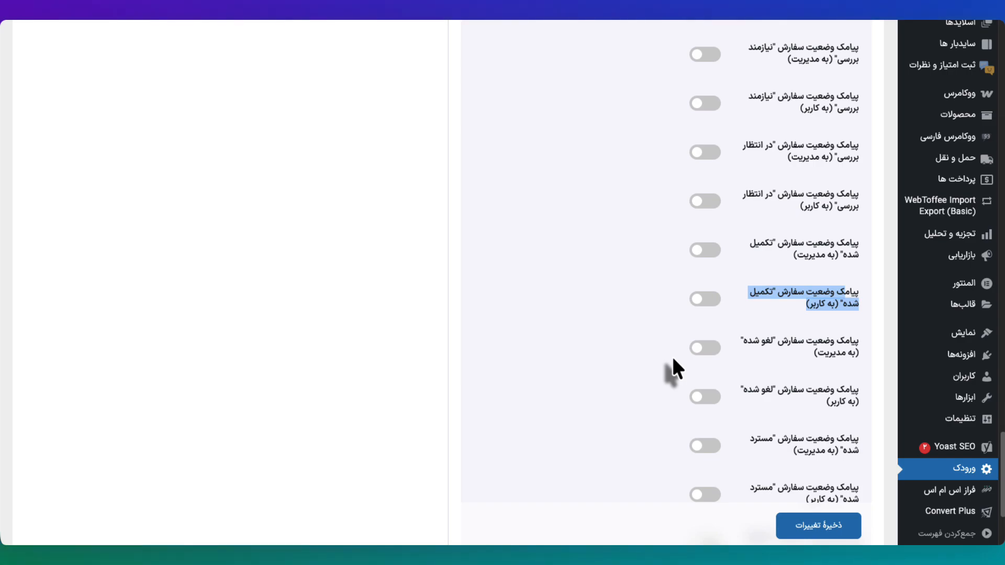
Step: Review the عملکرد tab, then view the ظاهری tab's template, logo, image and colour options
{"action": "scroll", "coordinate": [673, 359], "scroll_direction": "down", "scroll_amount": 4}
{"action": "scroll", "coordinate": [673, 359], "scroll_direction": "up", "scroll_amount": 20}
{"action": "scroll", "coordinate": [672, 357], "scroll_direction": "up", "scroll_amount": 15}
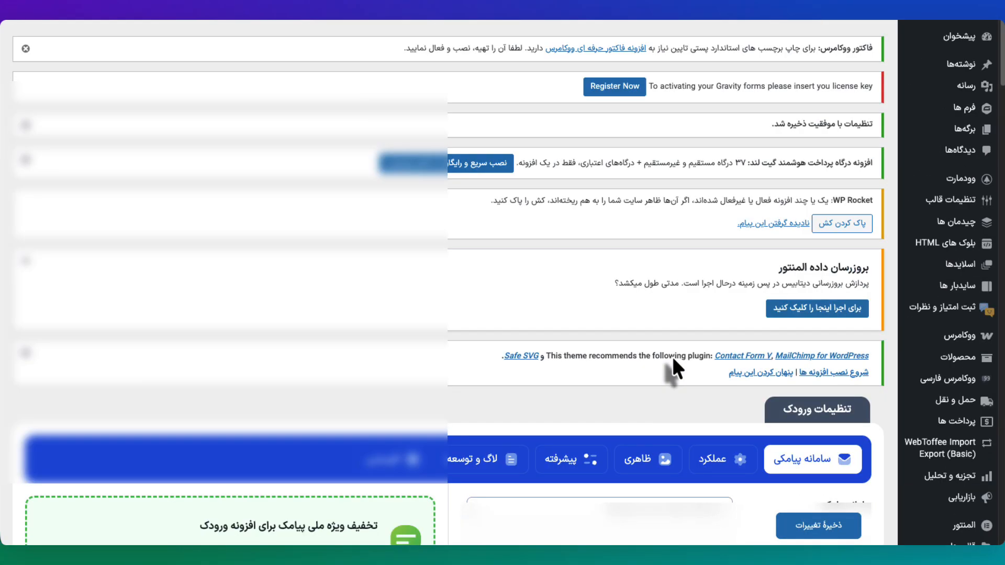
{"action": "scroll", "coordinate": [671, 356], "scroll_direction": "down", "scroll_amount": 2}
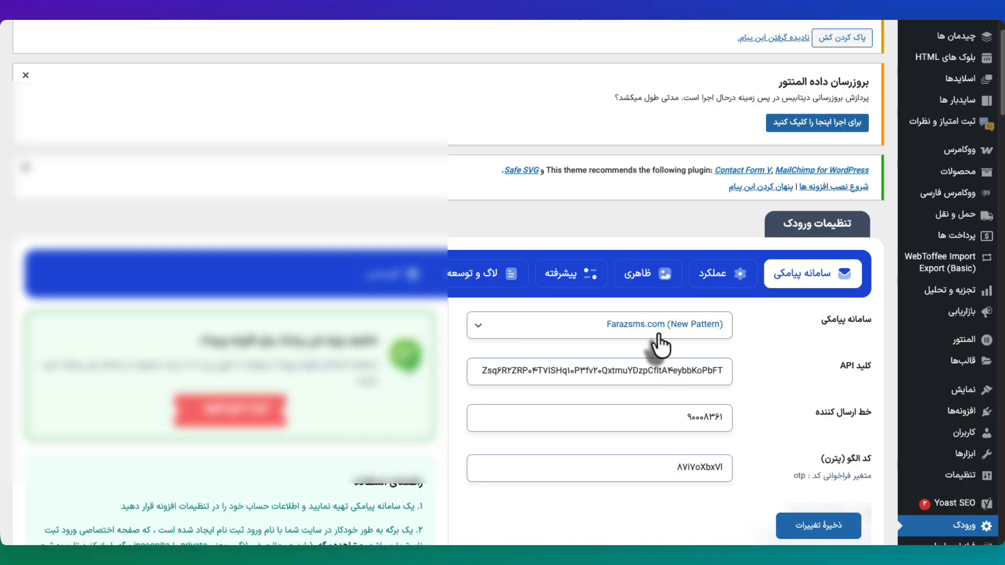
{"action": "left_click", "coordinate": [724, 279]}
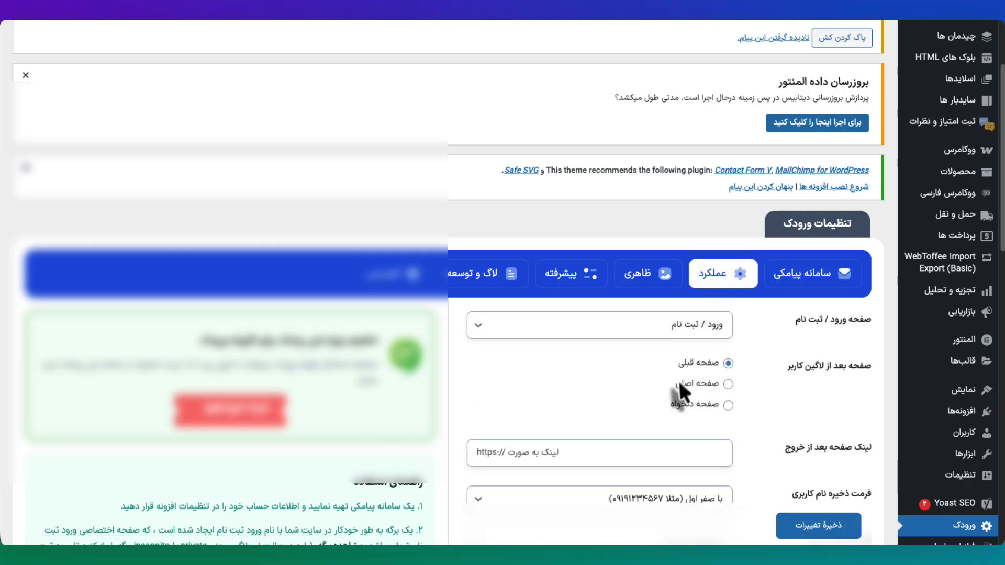
{"action": "scroll", "coordinate": [778, 420], "scroll_direction": "down", "scroll_amount": 4}
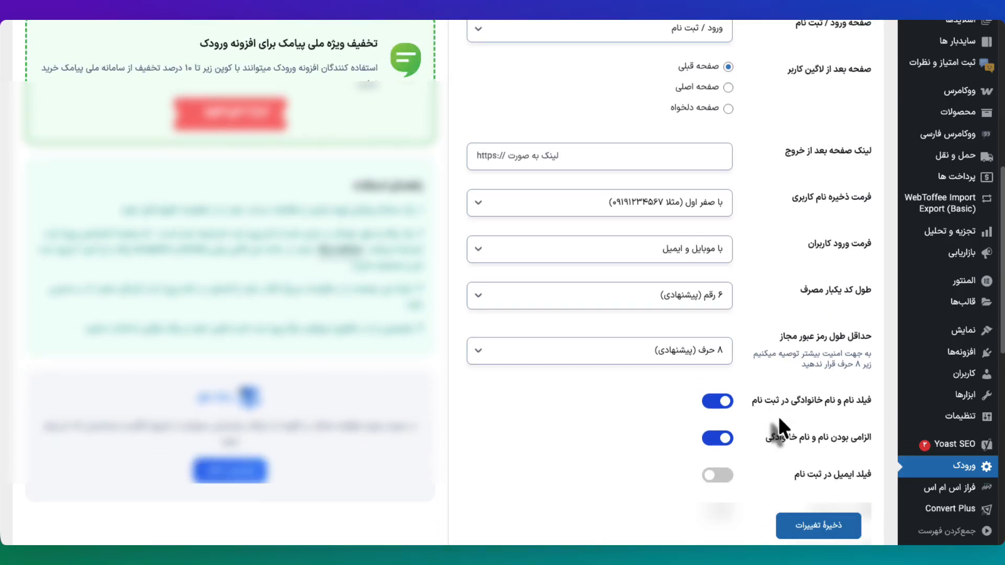
{"action": "scroll", "coordinate": [778, 416], "scroll_direction": "up", "scroll_amount": 5}
{"action": "left_click", "coordinate": [657, 320]}
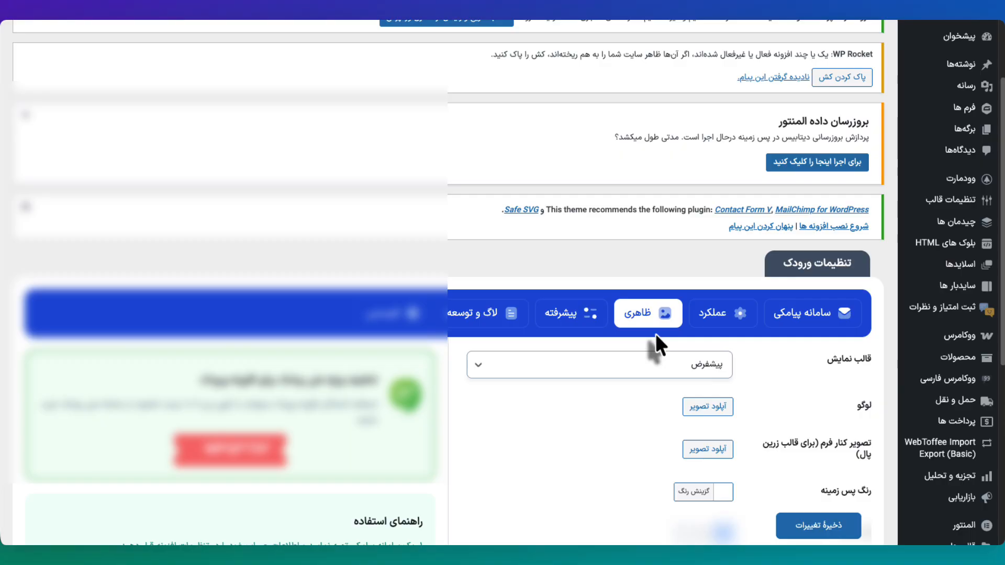
{"action": "scroll", "coordinate": [652, 429], "scroll_direction": "down", "scroll_amount": 1}
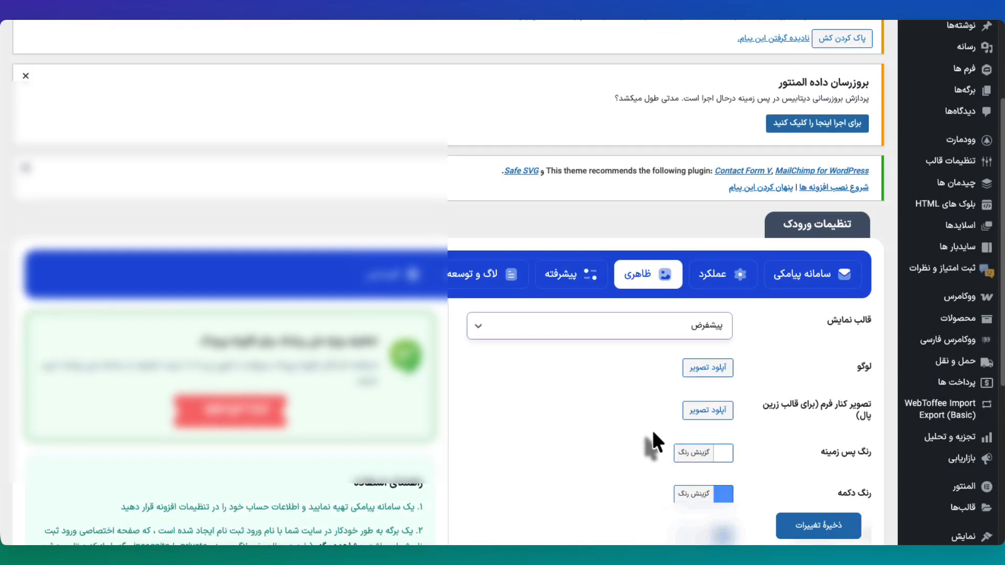